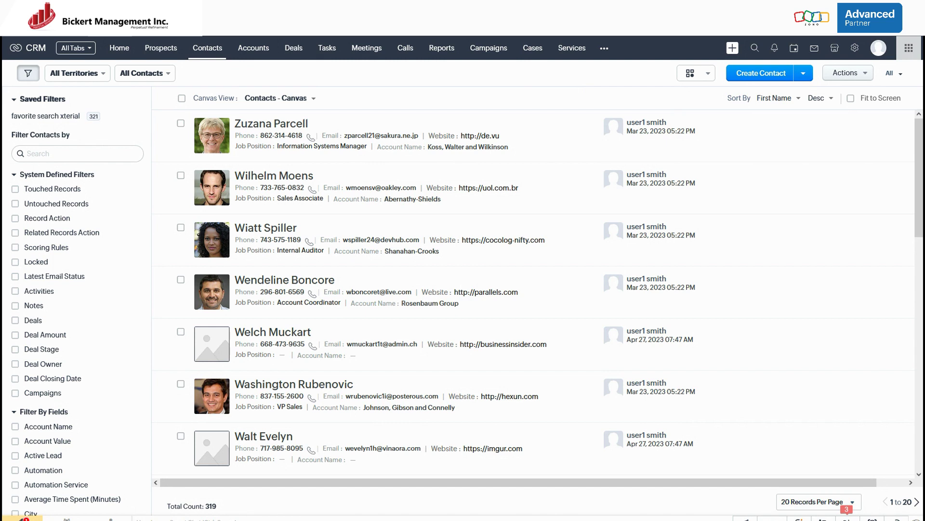
- Open the deduplication tool for the Contacts module
{"action": "scroll", "coordinate": [271, 333], "scroll_direction": "down", "scroll_amount": 6}
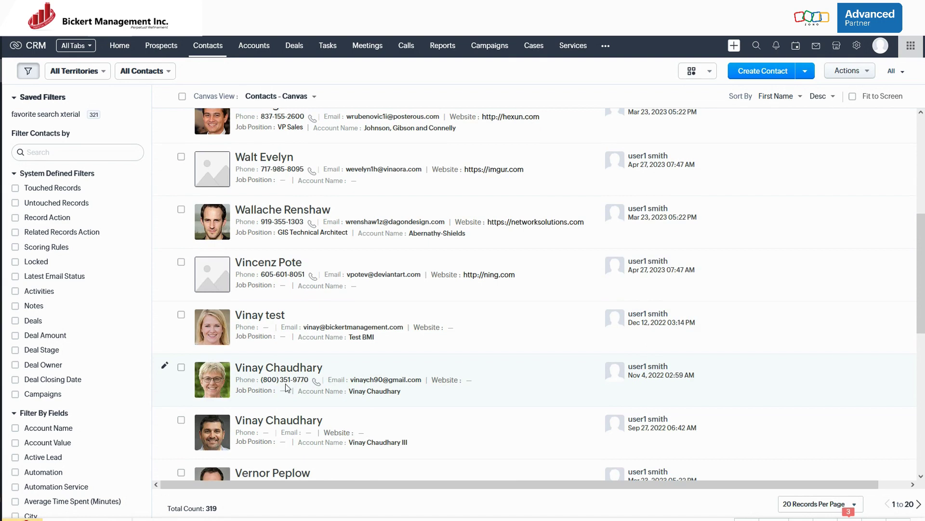
{"action": "scroll", "coordinate": [271, 333], "scroll_direction": "up", "scroll_amount": 6}
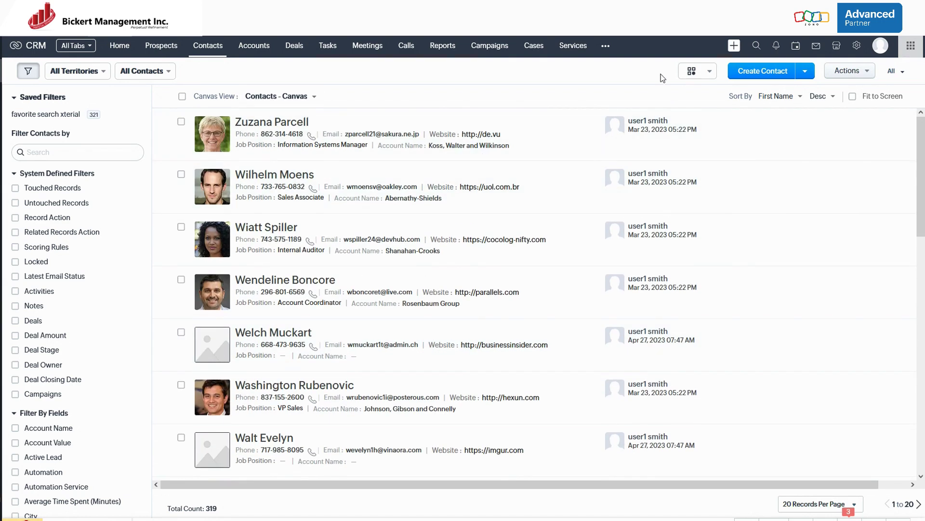
{"action": "left_click", "coordinate": [862, 73]}
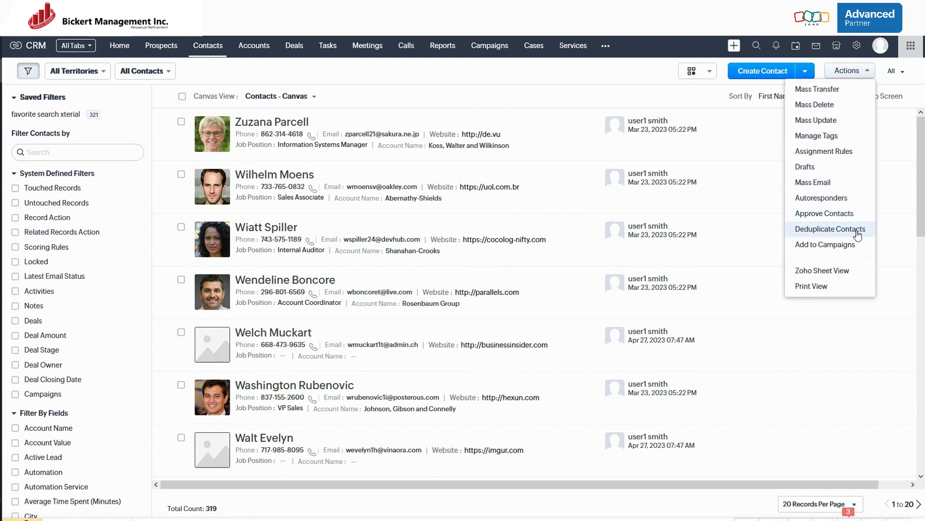
{"action": "left_click", "coordinate": [833, 230]}
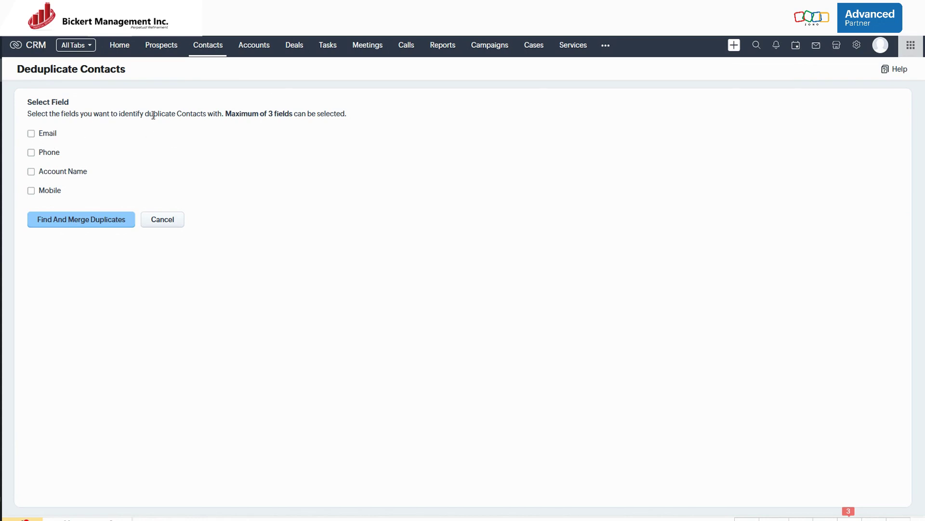
- Find and merge duplicate contacts using Email as the only matching field, and accept the deduplication prompts
{"action": "left_click", "coordinate": [33, 134]}
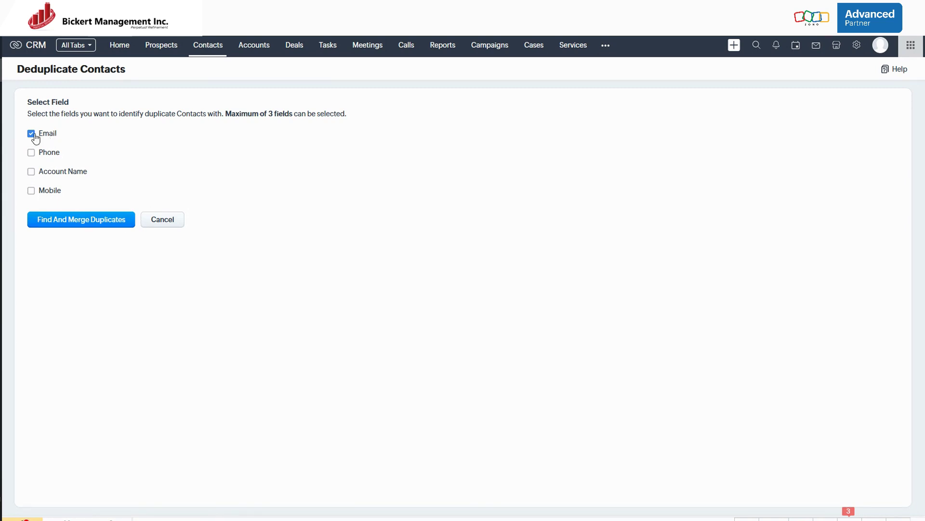
{"action": "left_click", "coordinate": [54, 160]}
{"action": "left_click", "coordinate": [65, 173]}
{"action": "left_click", "coordinate": [52, 158]}
{"action": "left_click", "coordinate": [65, 175]}
{"action": "left_click", "coordinate": [82, 220]}
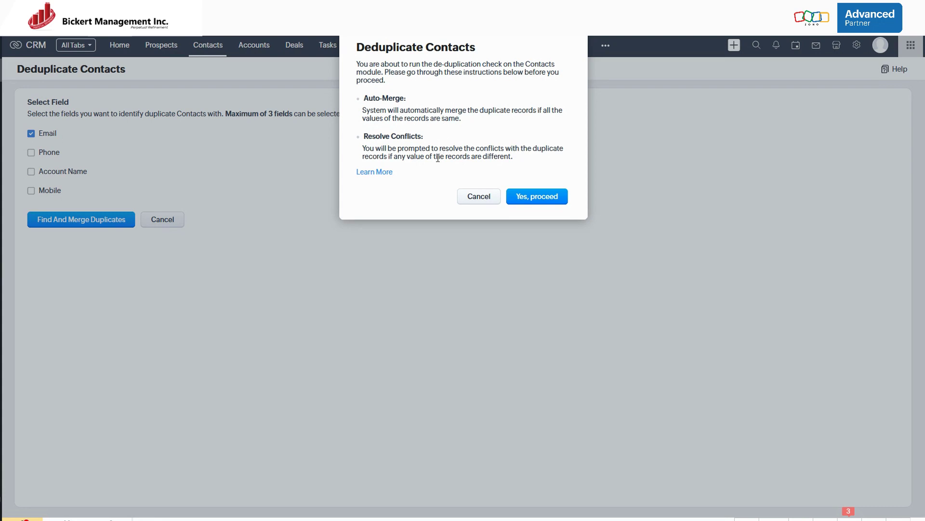
{"action": "left_click", "coordinate": [541, 199]}
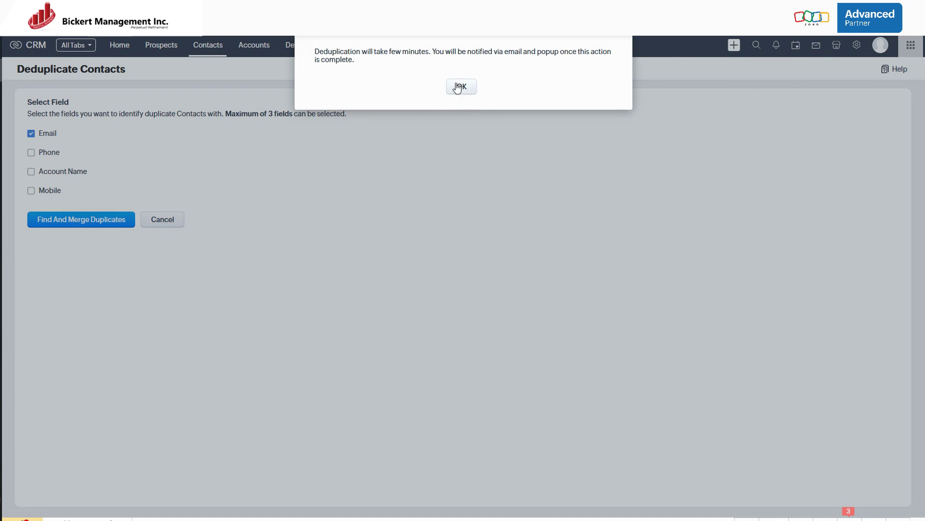
{"action": "left_click", "coordinate": [458, 88]}
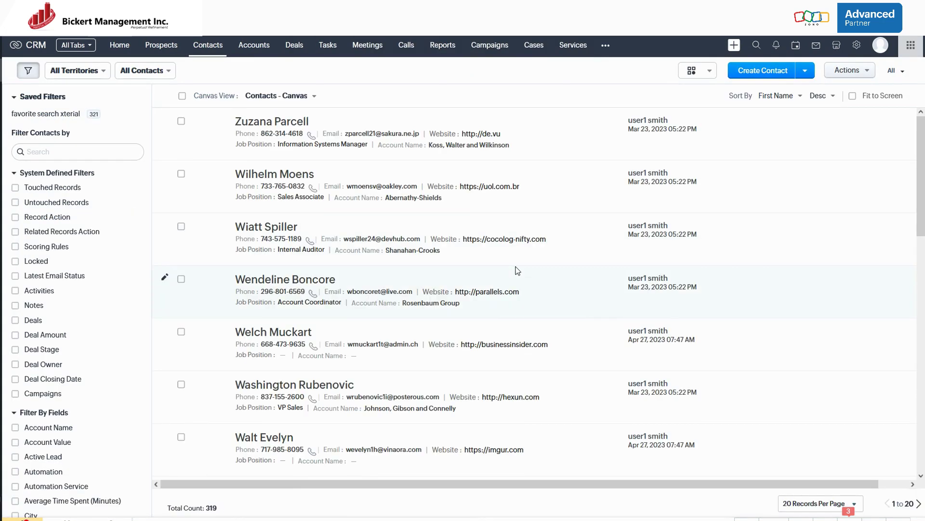
- Start resolving the duplicate conflicts with the second listed email's record pair, blocking the site's notification request
{"action": "left_click", "coordinate": [55, 25]}
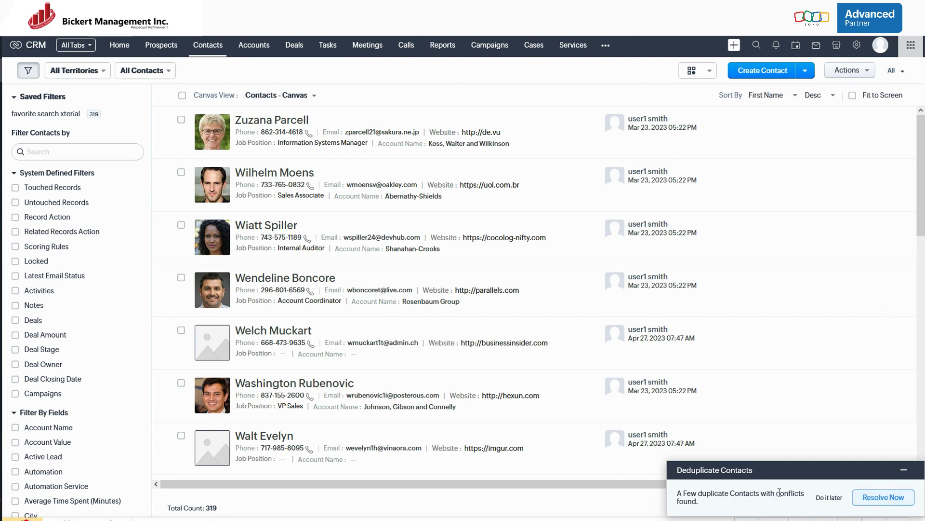
{"action": "left_click", "coordinate": [888, 504]}
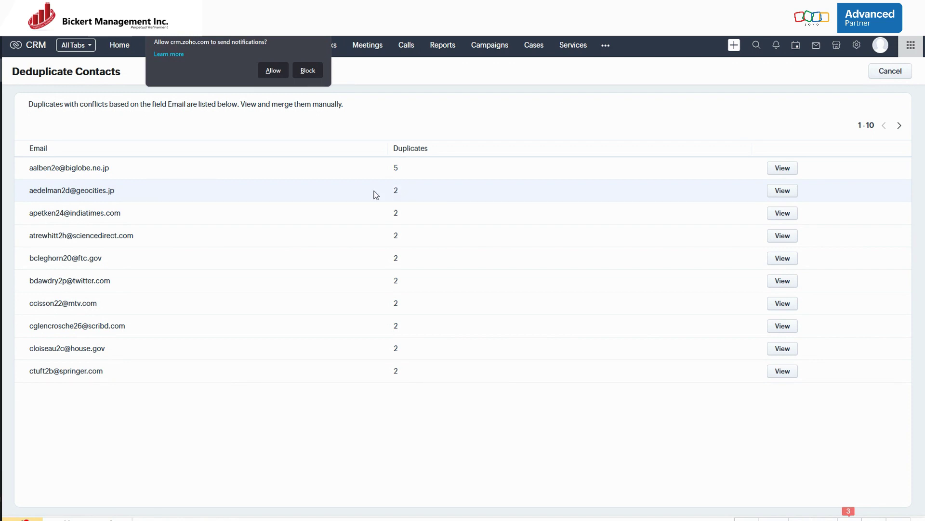
{"action": "left_click_drag", "start_coordinate": [37, 168], "coordinate": [75, 168]}
{"action": "left_click", "coordinate": [75, 168]}
{"action": "left_click", "coordinate": [784, 191]}
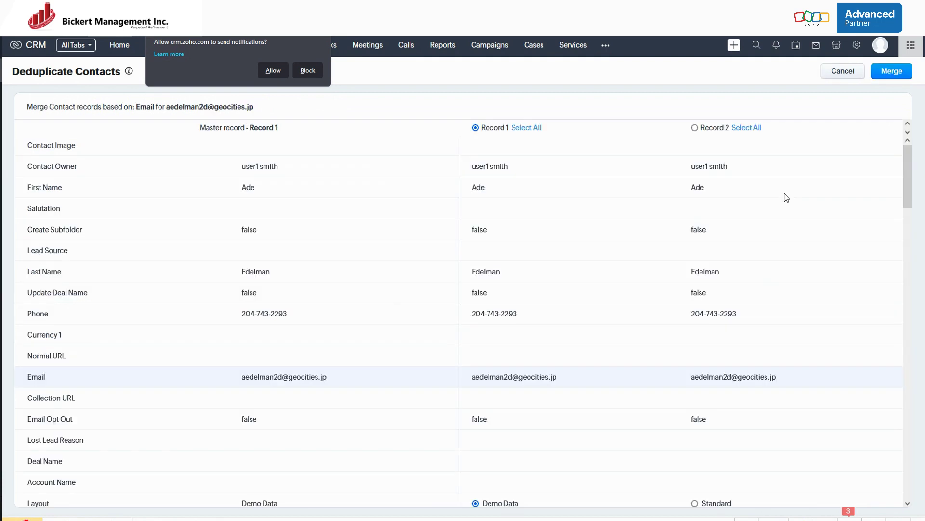
{"action": "left_click", "coordinate": [317, 70]}
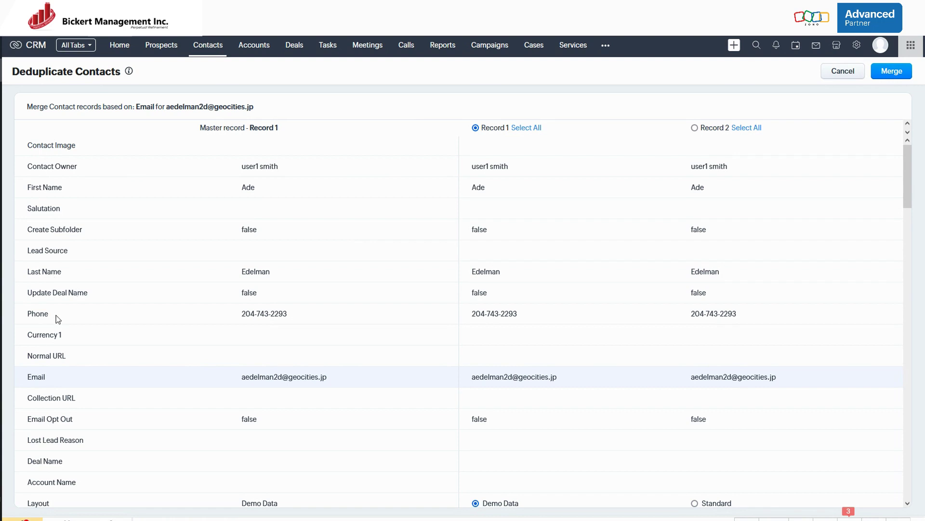
- Compare the values of Record 1 and Record 2 from the contact details down to the layout and website fields
{"action": "scroll", "coordinate": [60, 340], "scroll_direction": "down", "scroll_amount": 3}
{"action": "scroll", "coordinate": [100, 341], "scroll_direction": "up", "scroll_amount": 3}
{"action": "scroll", "coordinate": [535, 227], "scroll_direction": "down", "scroll_amount": 1}
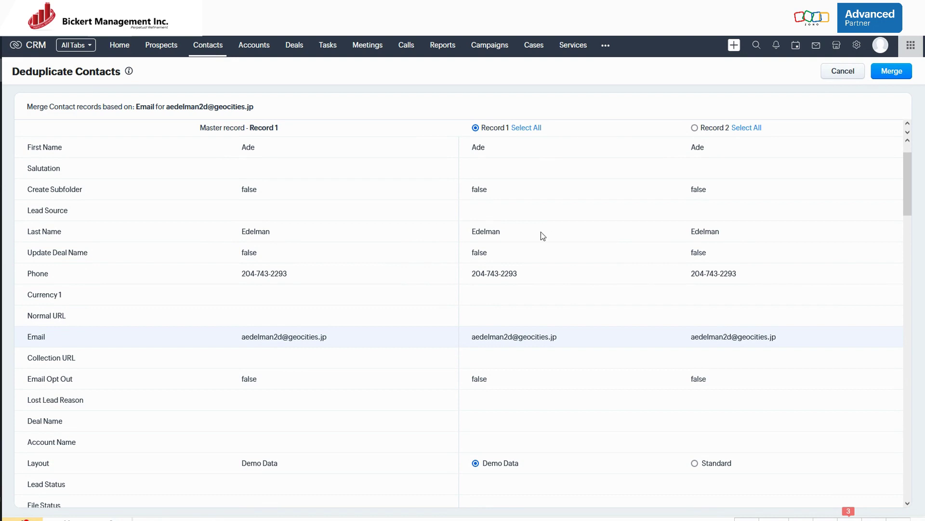
{"action": "scroll", "coordinate": [679, 246], "scroll_direction": "down", "scroll_amount": 2}
{"action": "scroll", "coordinate": [674, 250], "scroll_direction": "down", "scroll_amount": 1}
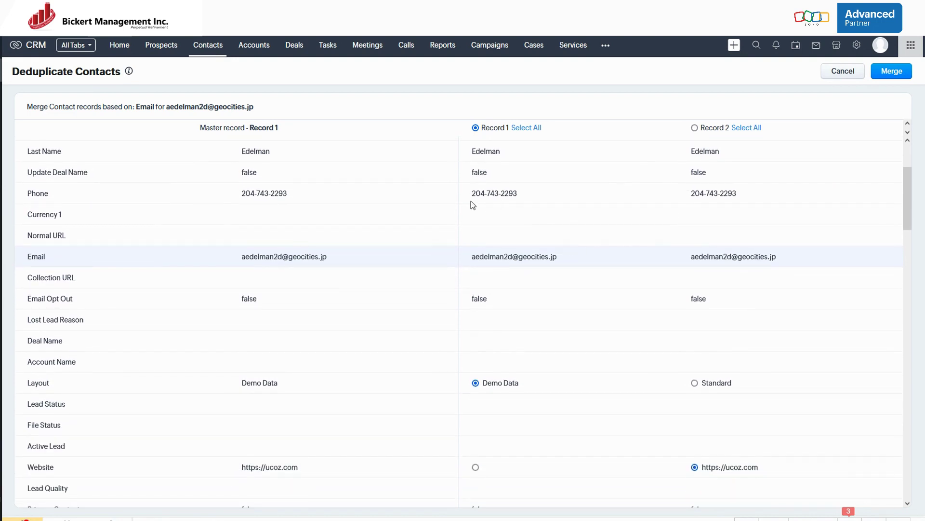
{"action": "scroll", "coordinate": [622, 205], "scroll_direction": "down", "scroll_amount": 4}
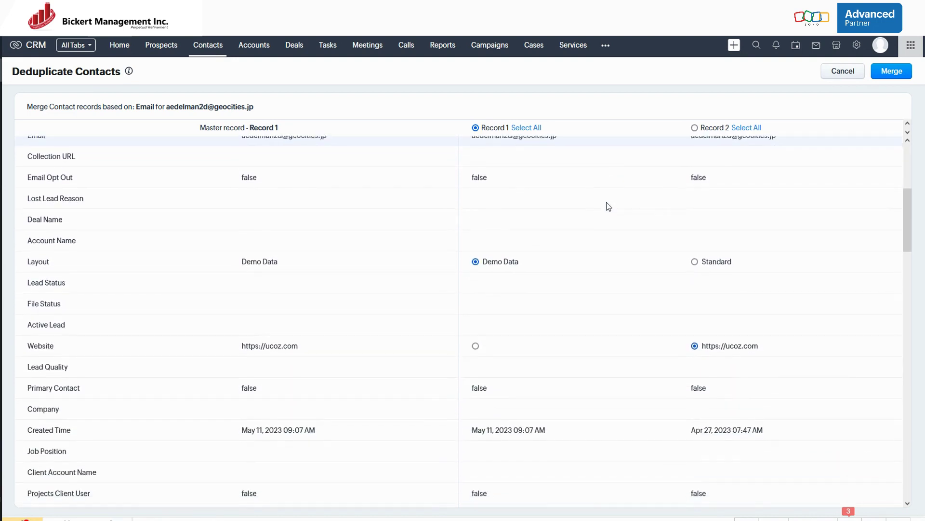
{"action": "scroll", "coordinate": [503, 219], "scroll_direction": "up", "scroll_amount": 1}
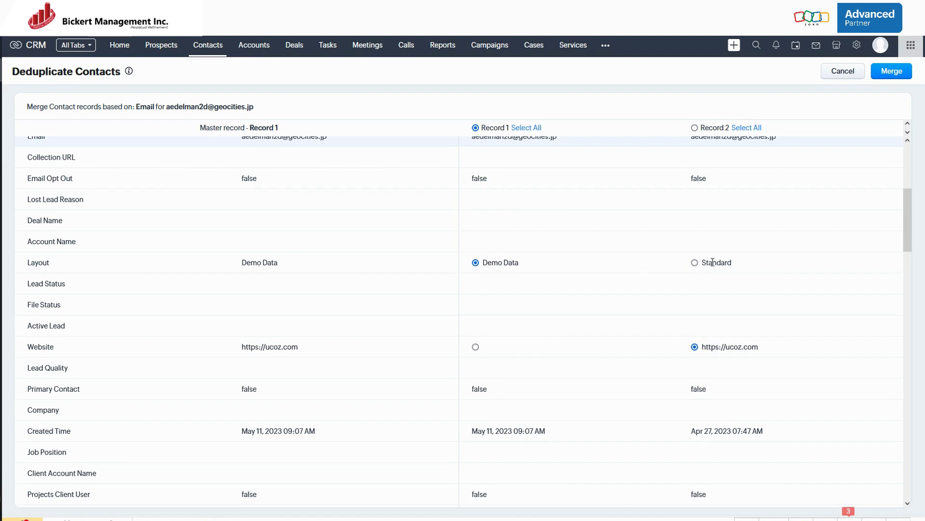
{"action": "scroll", "coordinate": [592, 271], "scroll_direction": "down", "scroll_amount": 2}
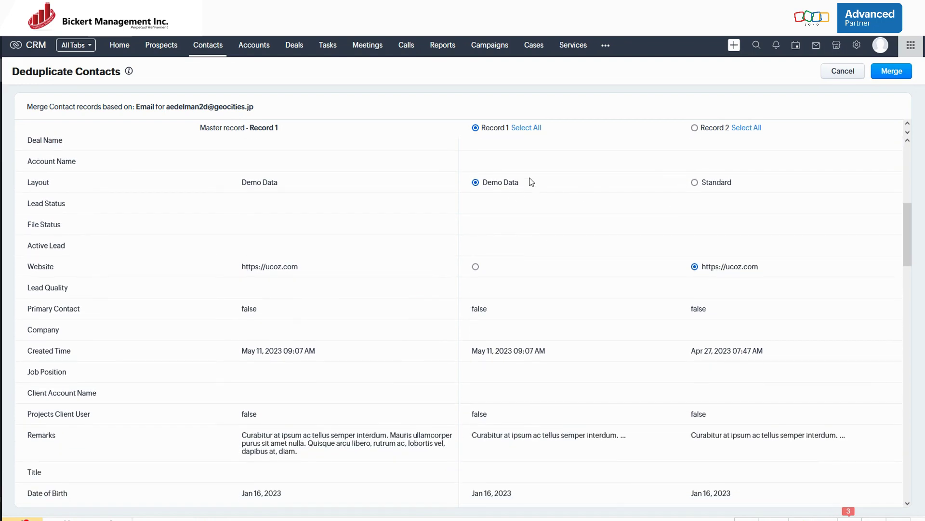
{"action": "scroll", "coordinate": [666, 271], "scroll_direction": "down", "scroll_amount": 1}
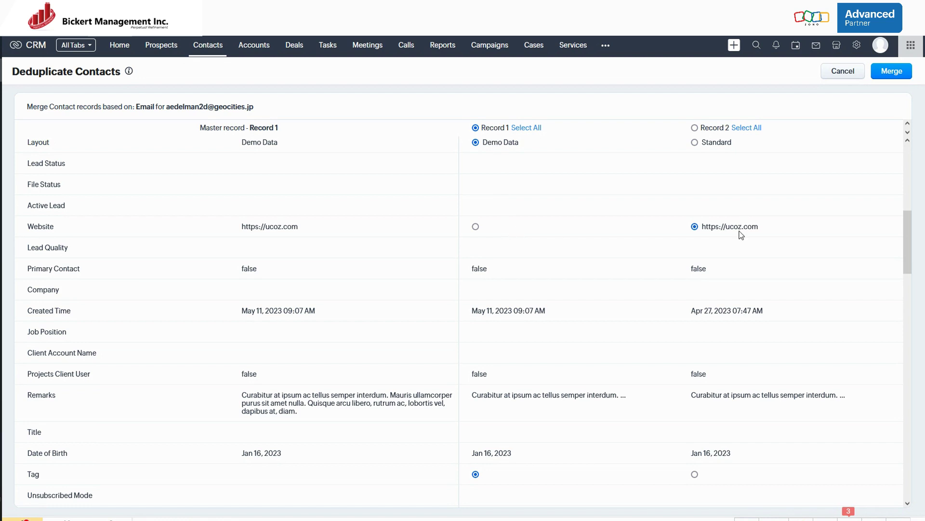
- Try Record 1's blank website and mailing street, restoring Record 2's value for each field
{"action": "left_click", "coordinate": [476, 226]}
{"action": "left_click", "coordinate": [695, 228]}
{"action": "scroll", "coordinate": [551, 225], "scroll_direction": "down", "scroll_amount": 5}
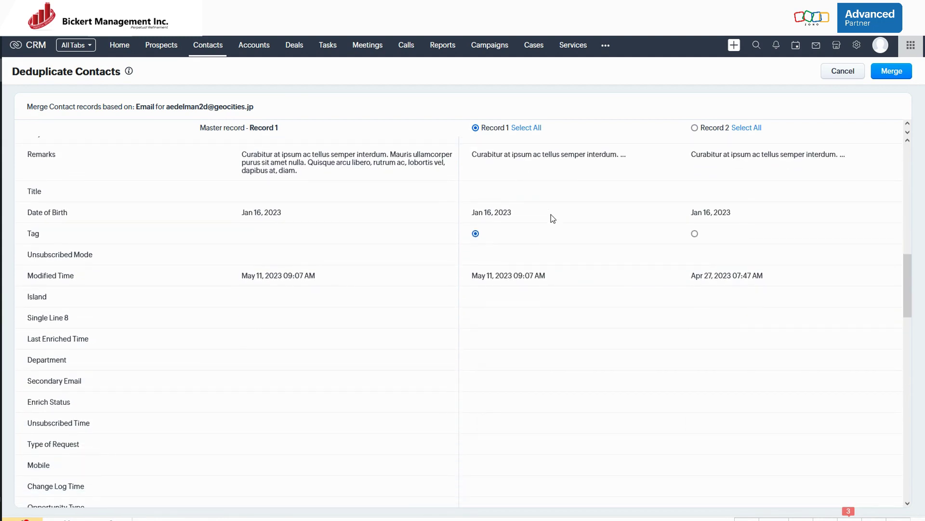
{"action": "scroll", "coordinate": [396, 240], "scroll_direction": "down", "scroll_amount": 4}
{"action": "scroll", "coordinate": [425, 253], "scroll_direction": "down", "scroll_amount": 5}
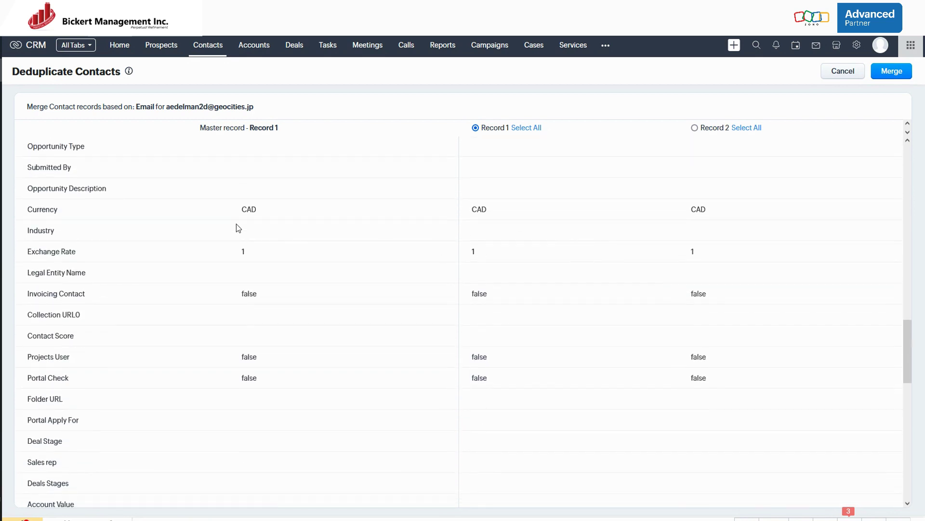
{"action": "scroll", "coordinate": [326, 326], "scroll_direction": "down", "scroll_amount": 4}
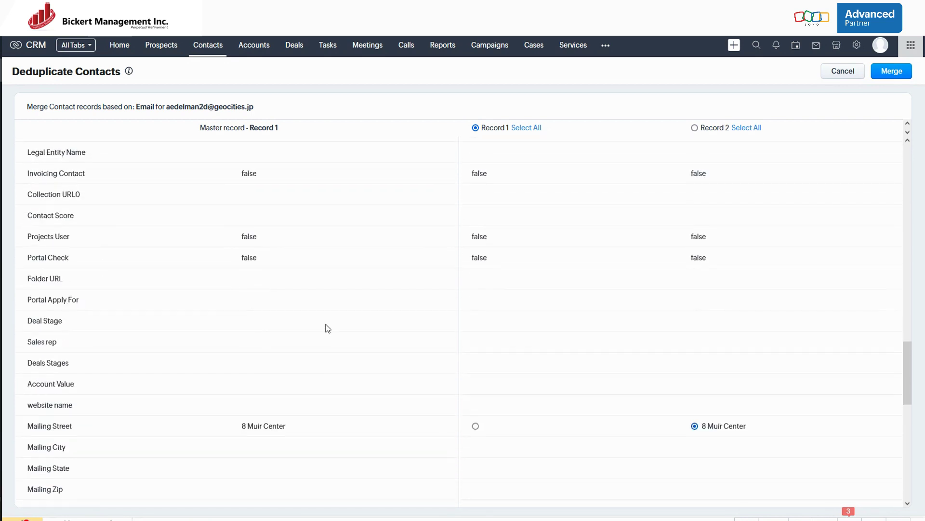
{"action": "scroll", "coordinate": [328, 328], "scroll_direction": "down", "scroll_amount": 2}
{"action": "scroll", "coordinate": [326, 326], "scroll_direction": "up", "scroll_amount": 1}
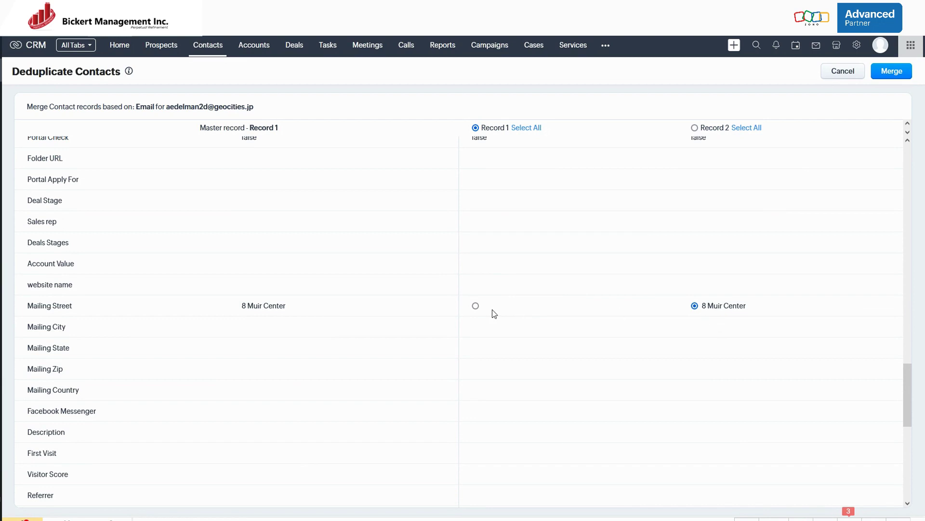
{"action": "left_click", "coordinate": [475, 306]}
{"action": "left_click", "coordinate": [695, 305]}
- Review the remaining fields and merge the two duplicates with Record 1 as the master record
{"action": "scroll", "coordinate": [559, 335], "scroll_direction": "down", "scroll_amount": 6}
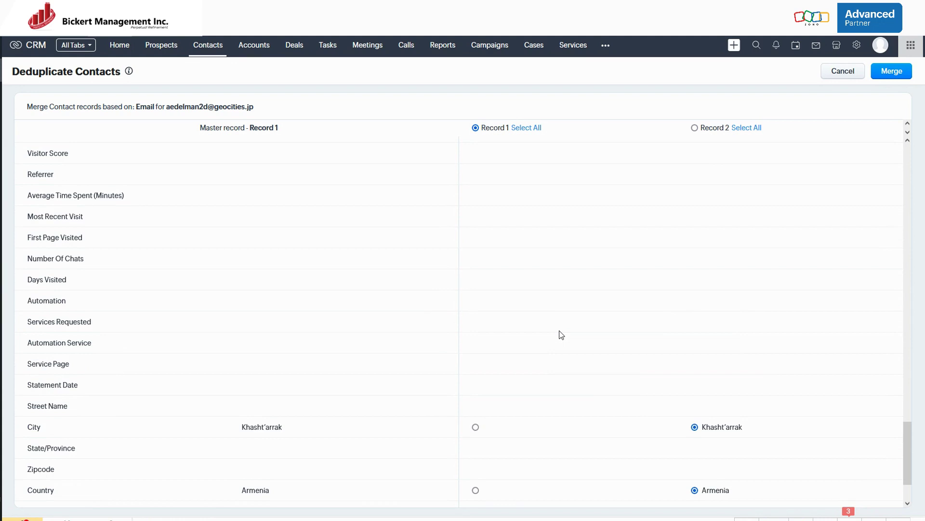
{"action": "scroll", "coordinate": [561, 334], "scroll_direction": "down", "scroll_amount": 2}
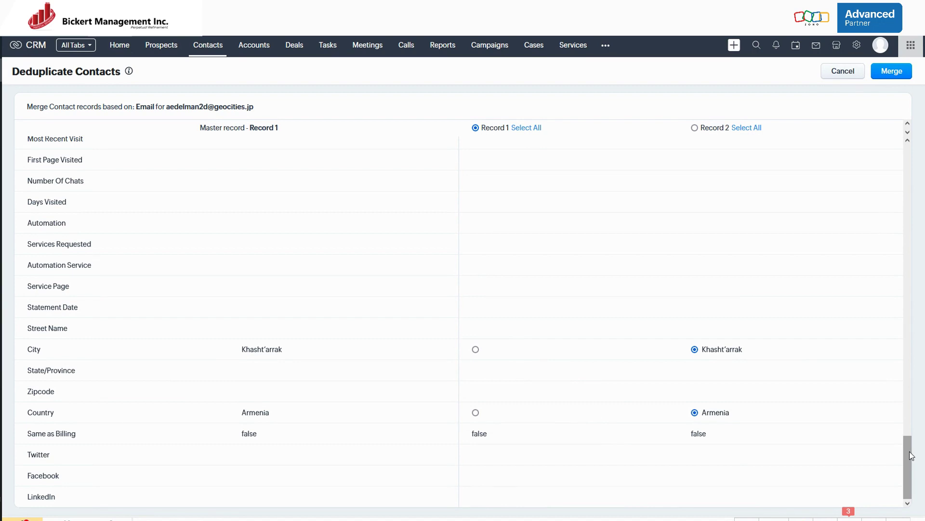
{"action": "left_click_drag", "start_coordinate": [912, 455], "coordinate": [913, 364]}
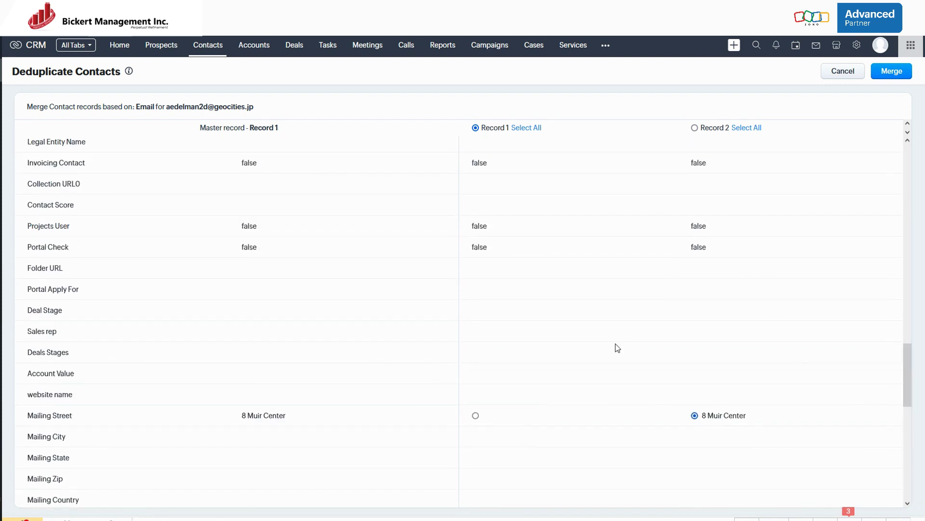
{"action": "scroll", "coordinate": [628, 298], "scroll_direction": "up", "scroll_amount": 3}
{"action": "scroll", "coordinate": [628, 298], "scroll_direction": "up", "scroll_amount": 1}
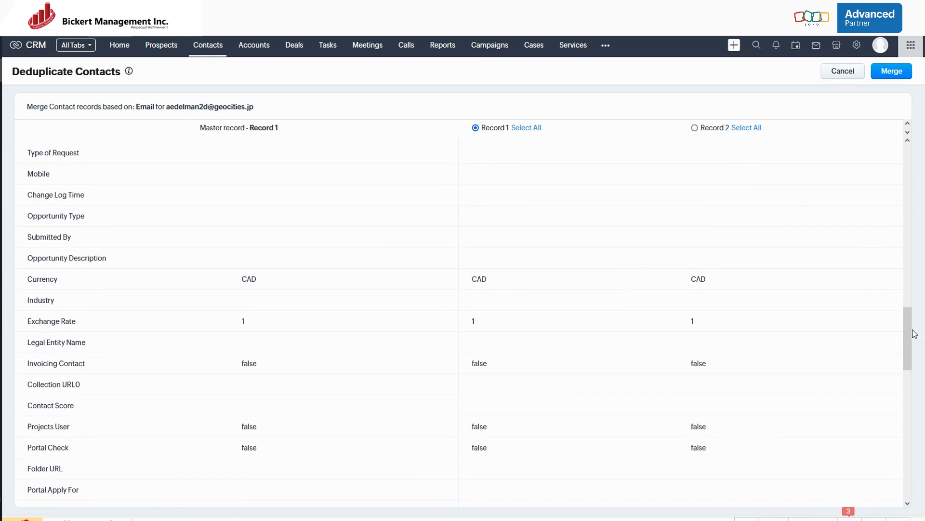
{"action": "left_click_drag", "start_coordinate": [906, 329], "coordinate": [909, 204]}
{"action": "left_click", "coordinate": [899, 76]}
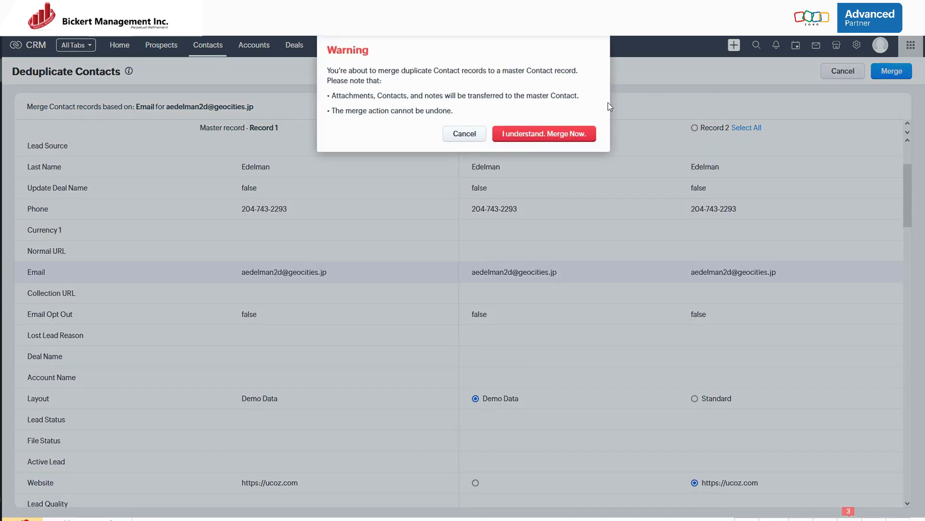
{"action": "left_click", "coordinate": [540, 135]}
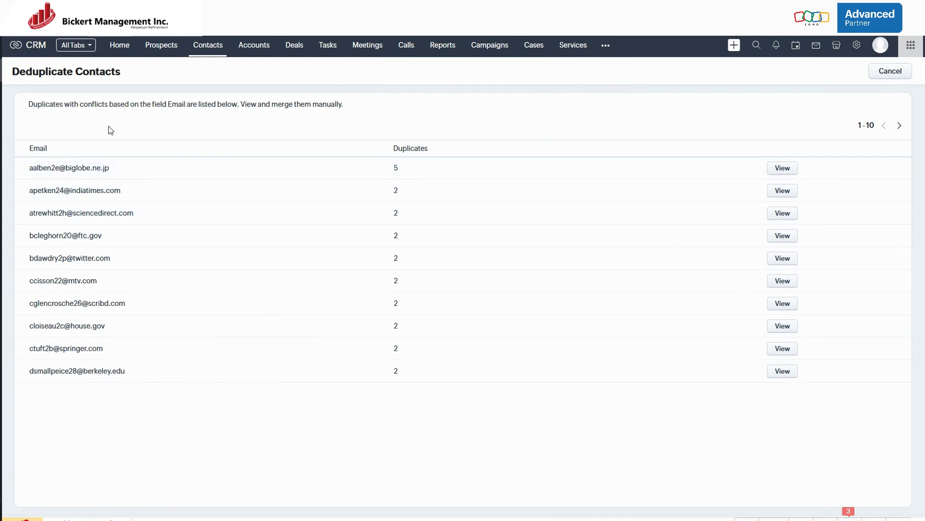
- View the first listed email's duplicates and proceed to merging with the first three records selected
{"action": "left_click_drag", "start_coordinate": [36, 168], "coordinate": [120, 168]}
{"action": "left_click", "coordinate": [121, 169]}
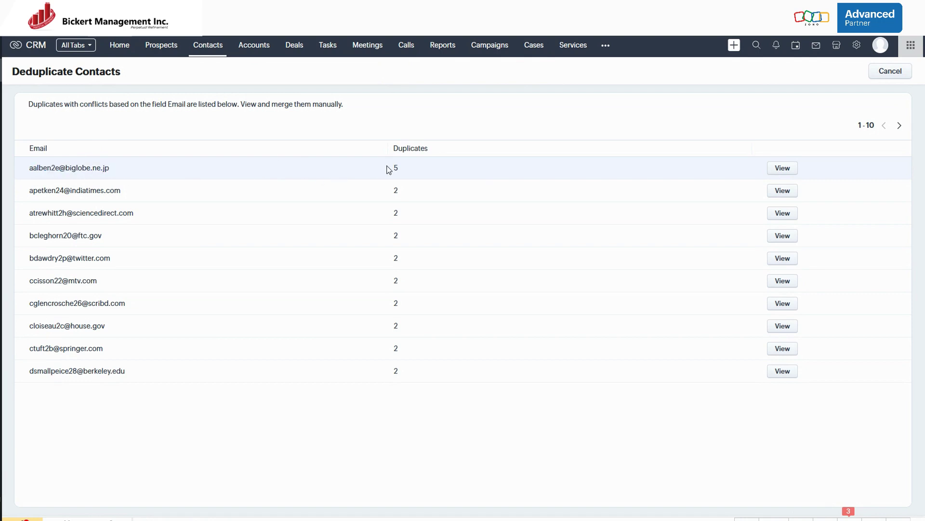
{"action": "left_click", "coordinate": [779, 169]}
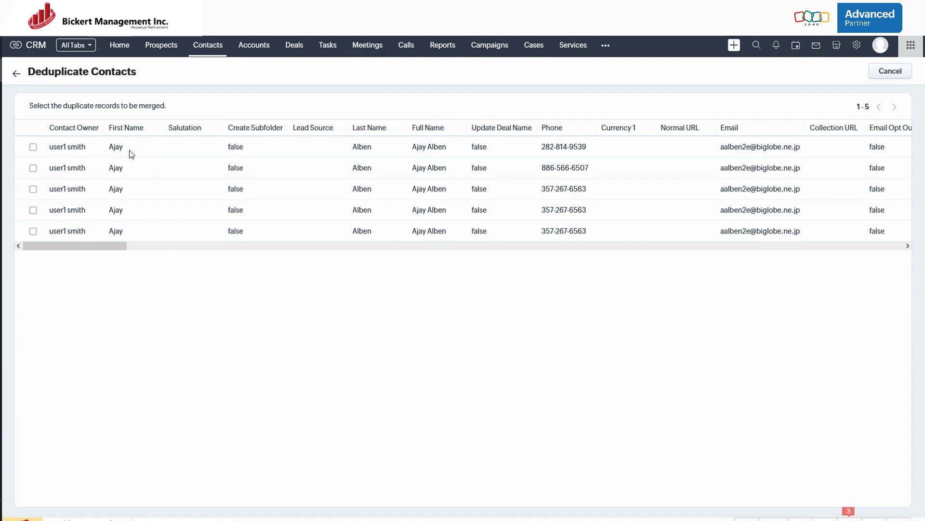
{"action": "left_click", "coordinate": [33, 146]}
{"action": "left_click", "coordinate": [33, 168]}
{"action": "left_click", "coordinate": [33, 189]}
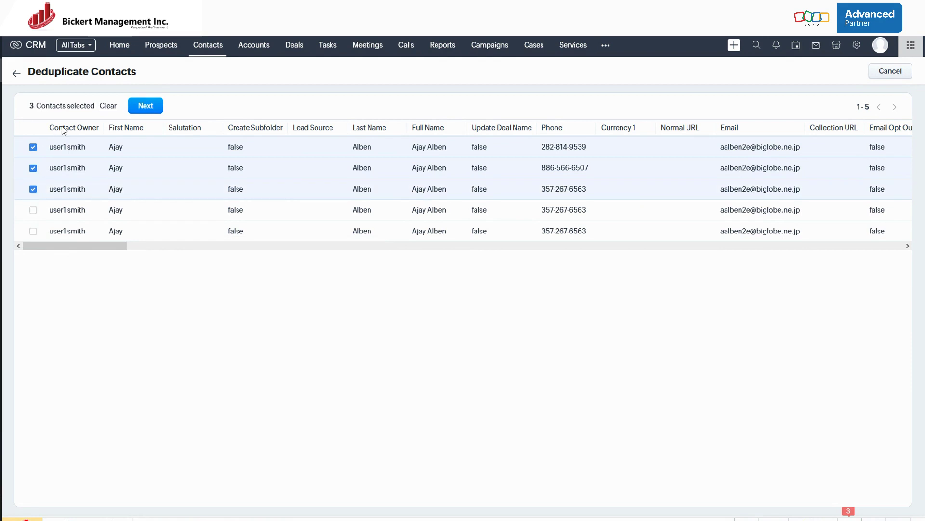
{"action": "left_click", "coordinate": [155, 107]}
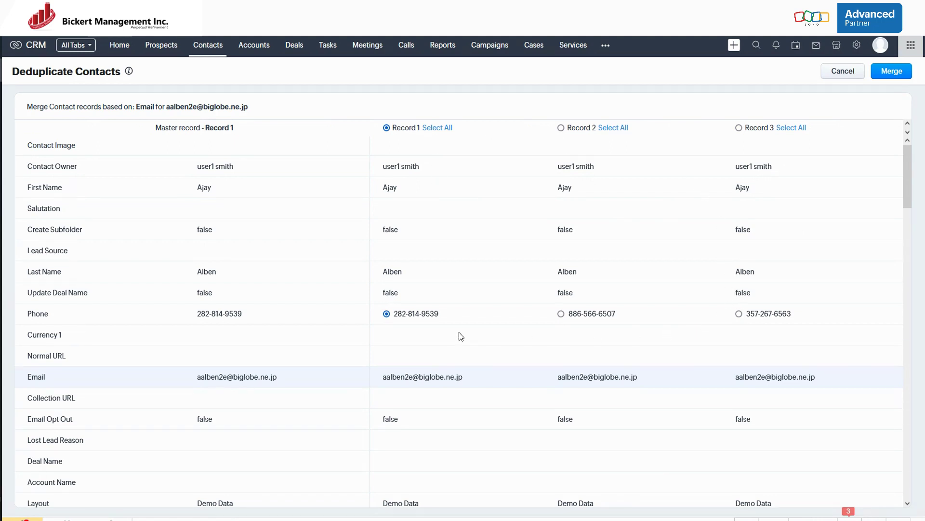
- Use Record 2's phone number for the master record and review the fields below it
{"action": "left_click_drag", "start_coordinate": [153, 127], "coordinate": [239, 128]}
{"action": "left_click", "coordinate": [248, 147]}
{"action": "scroll", "coordinate": [338, 282], "scroll_direction": "down", "scroll_amount": 2}
{"action": "scroll", "coordinate": [319, 305], "scroll_direction": "up", "scroll_amount": 2}
{"action": "scroll", "coordinate": [453, 251], "scroll_direction": "down", "scroll_amount": 1}
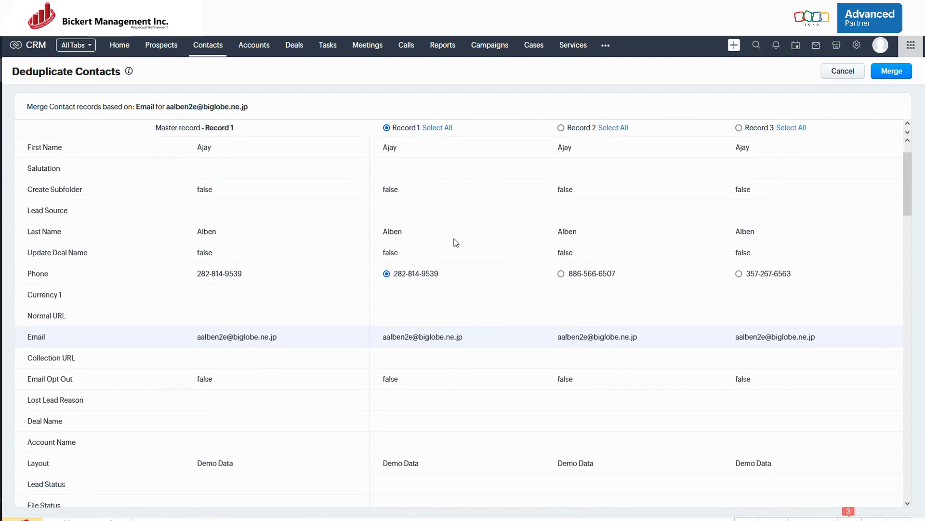
{"action": "scroll", "coordinate": [818, 303], "scroll_direction": "down", "scroll_amount": 1}
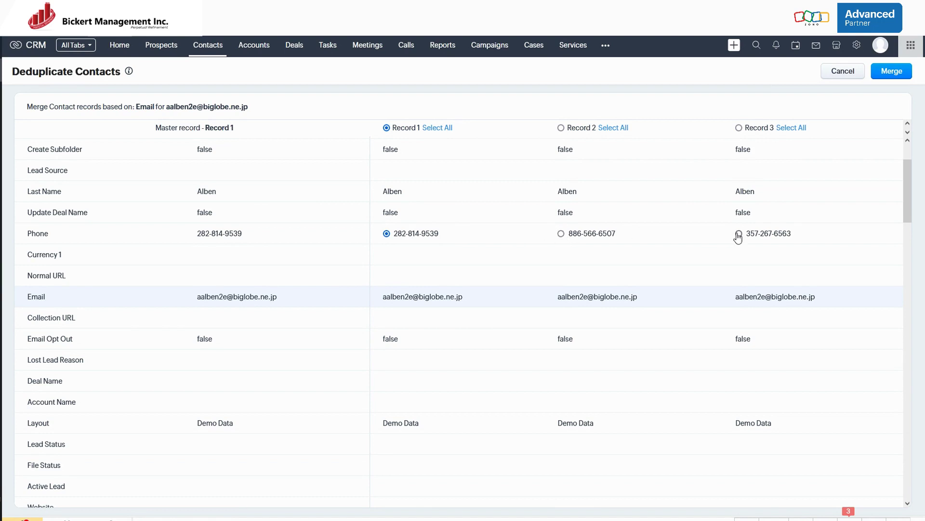
{"action": "left_click", "coordinate": [562, 234]}
{"action": "left_click_drag", "start_coordinate": [198, 240], "coordinate": [258, 238]}
{"action": "left_click", "coordinate": [264, 238]}
{"action": "scroll", "coordinate": [459, 302], "scroll_direction": "down", "scroll_amount": 6}
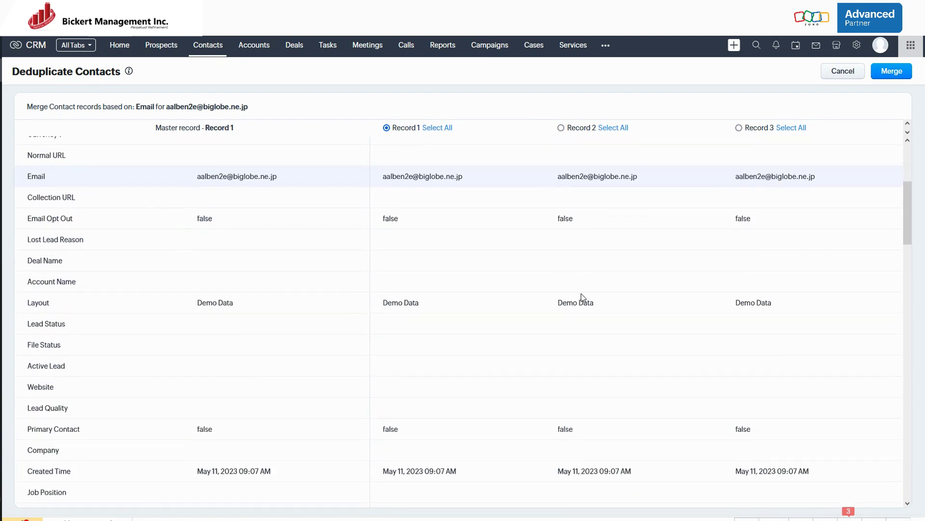
- Review the remaining fields down to LinkedIn and merge the three duplicates with Record 1 as the master record
{"action": "scroll", "coordinate": [538, 294], "scroll_direction": "down", "scroll_amount": 1}
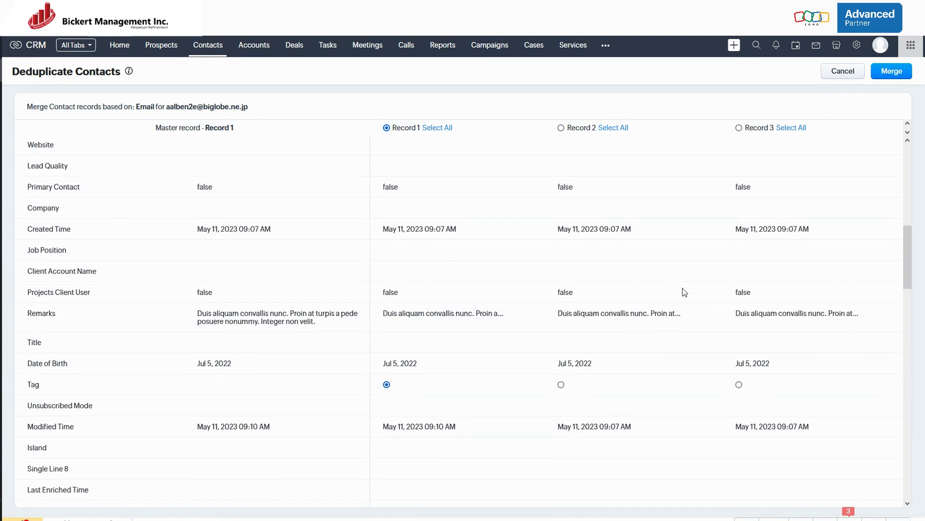
{"action": "scroll", "coordinate": [683, 289], "scroll_direction": "down", "scroll_amount": 3}
{"action": "scroll", "coordinate": [394, 288], "scroll_direction": "down", "scroll_amount": 10}
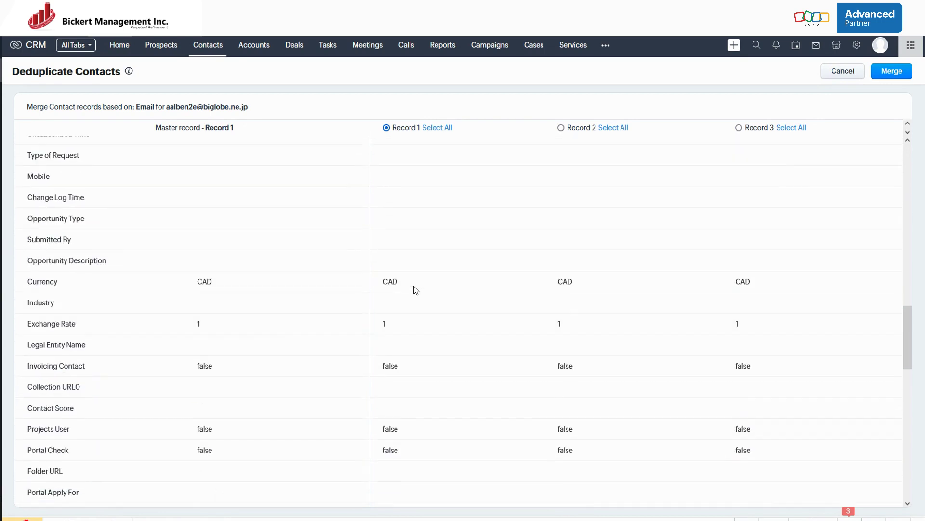
{"action": "scroll", "coordinate": [416, 289], "scroll_direction": "down", "scroll_amount": 8}
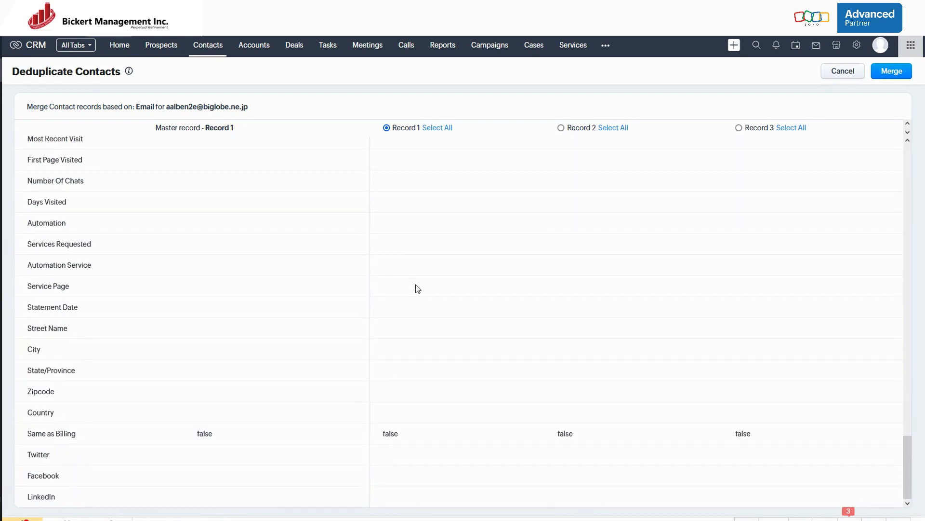
{"action": "left_click_drag", "start_coordinate": [908, 476], "coordinate": [905, 172]}
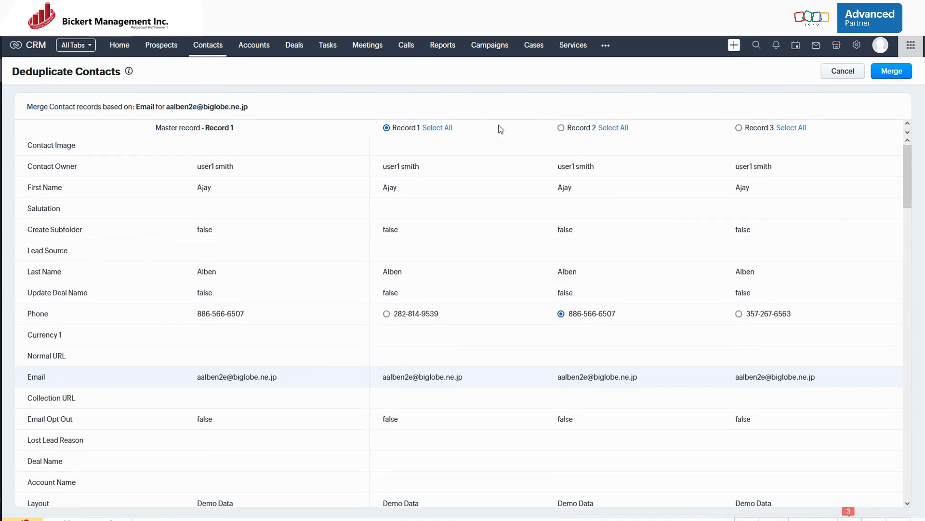
{"action": "left_click", "coordinate": [901, 73]}
{"action": "left_click", "coordinate": [536, 137]}
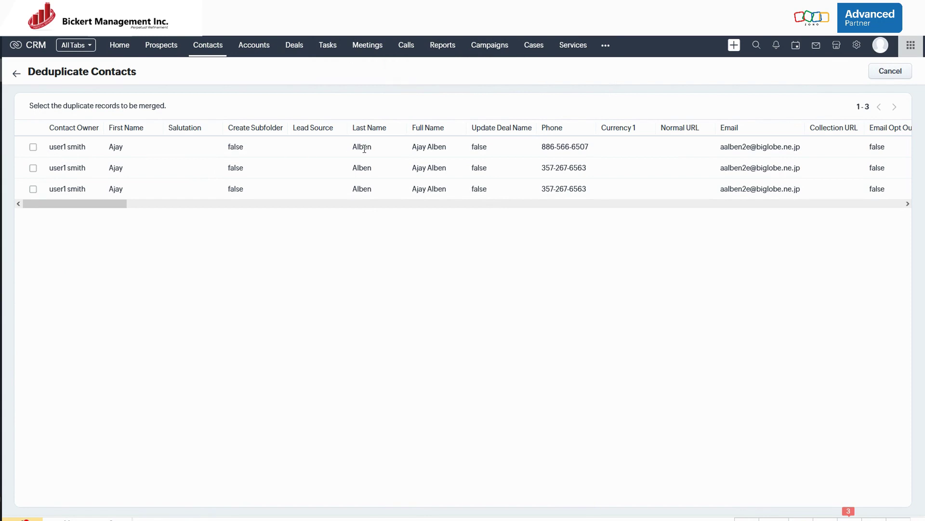
- Select all three remaining duplicate records for this email and proceed to merging
{"action": "left_click_drag", "start_coordinate": [539, 147], "coordinate": [602, 152]}
{"action": "left_click", "coordinate": [598, 150]}
{"action": "left_click", "coordinate": [32, 148]}
{"action": "left_click", "coordinate": [32, 168]}
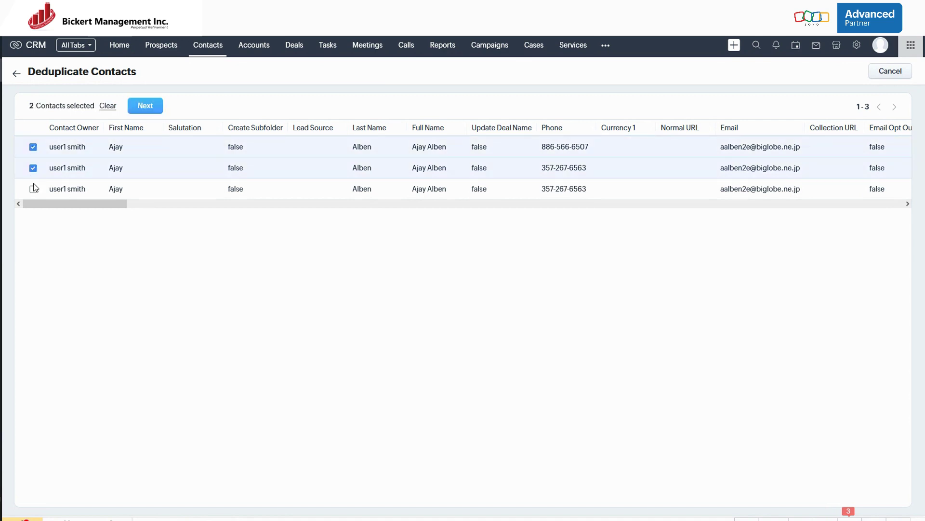
{"action": "left_click", "coordinate": [32, 188]}
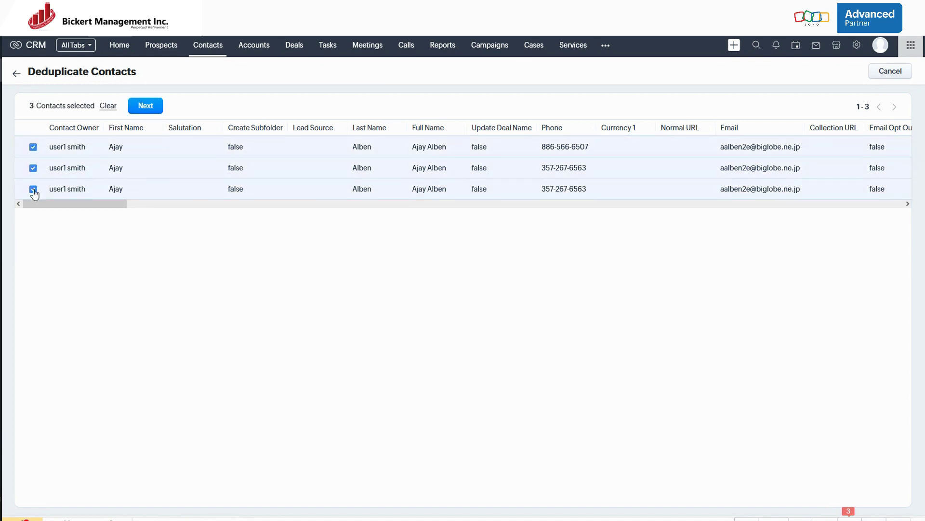
{"action": "left_click", "coordinate": [145, 107]}
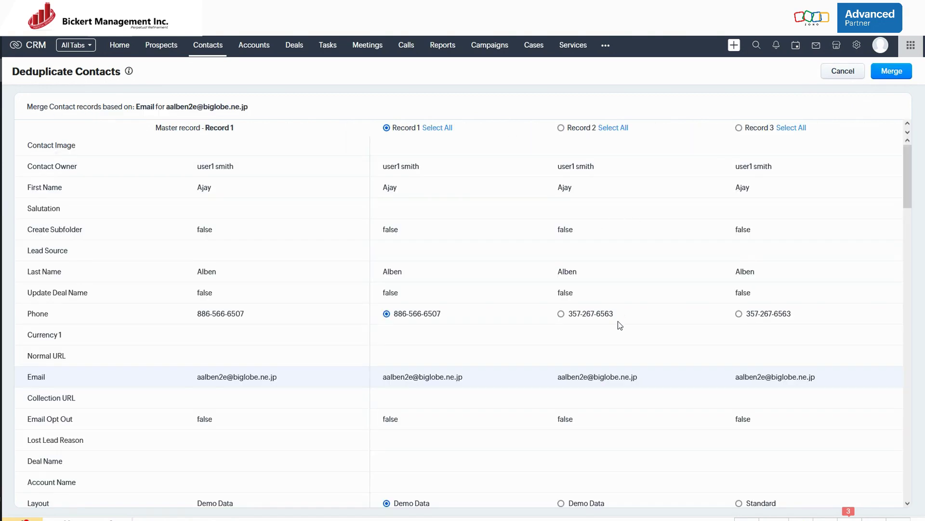
- Compare the three records field by field, including phone, layout, website, tag, city and country
{"action": "scroll", "coordinate": [618, 321], "scroll_direction": "down", "scroll_amount": 1}
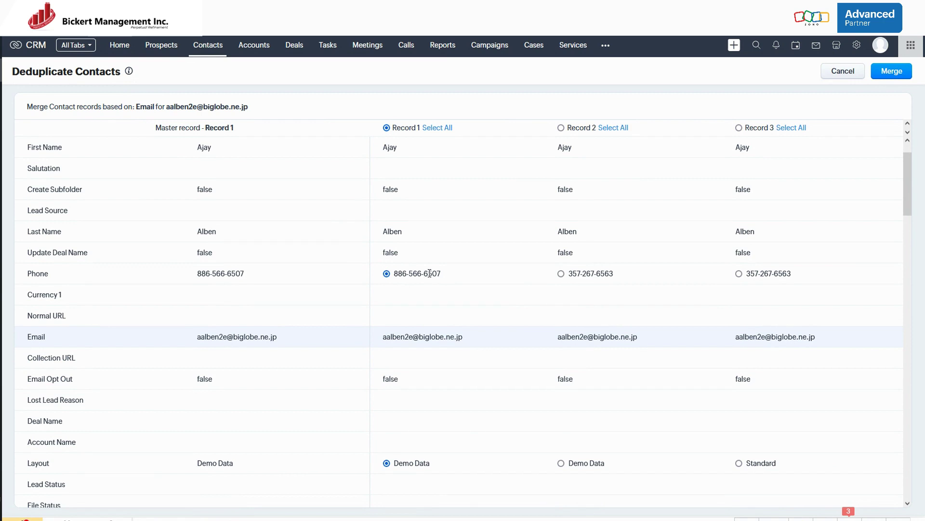
{"action": "scroll", "coordinate": [495, 264], "scroll_direction": "down", "scroll_amount": 5}
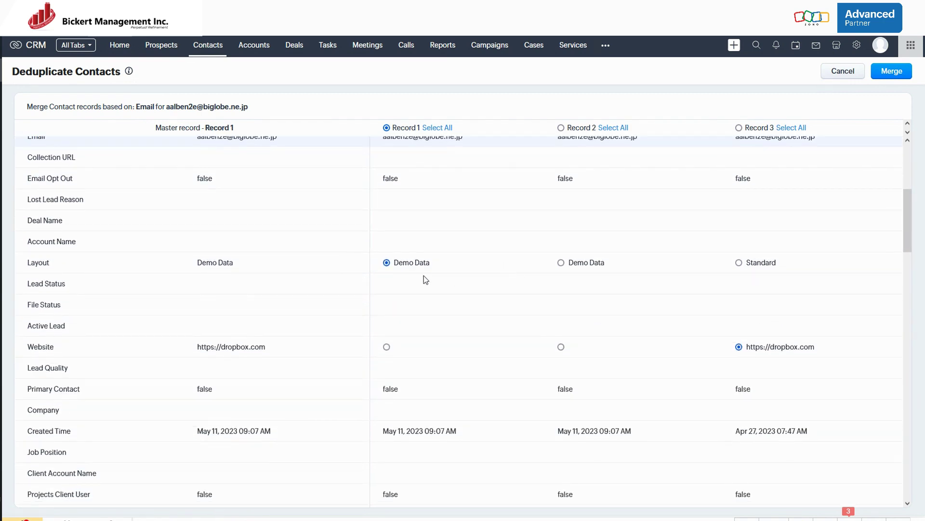
{"action": "scroll", "coordinate": [641, 268], "scroll_direction": "down", "scroll_amount": 2}
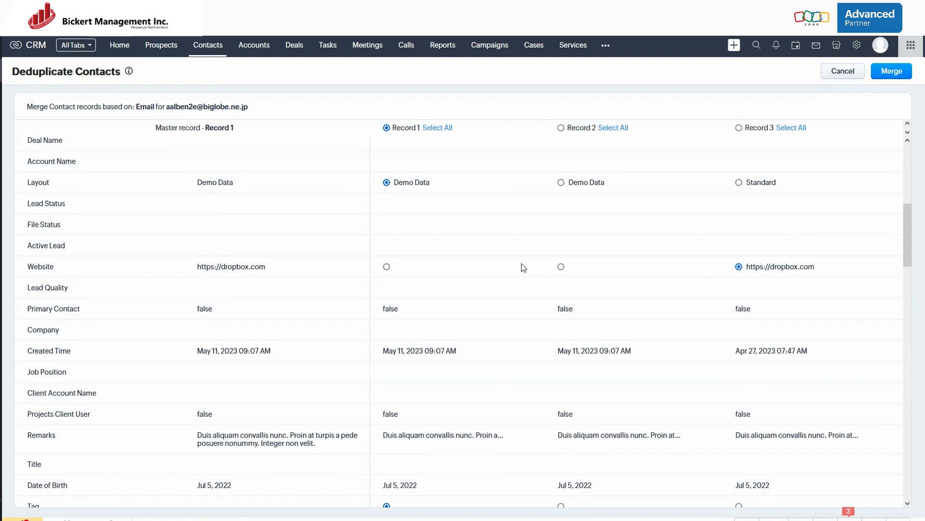
{"action": "scroll", "coordinate": [571, 298], "scroll_direction": "down", "scroll_amount": 13}
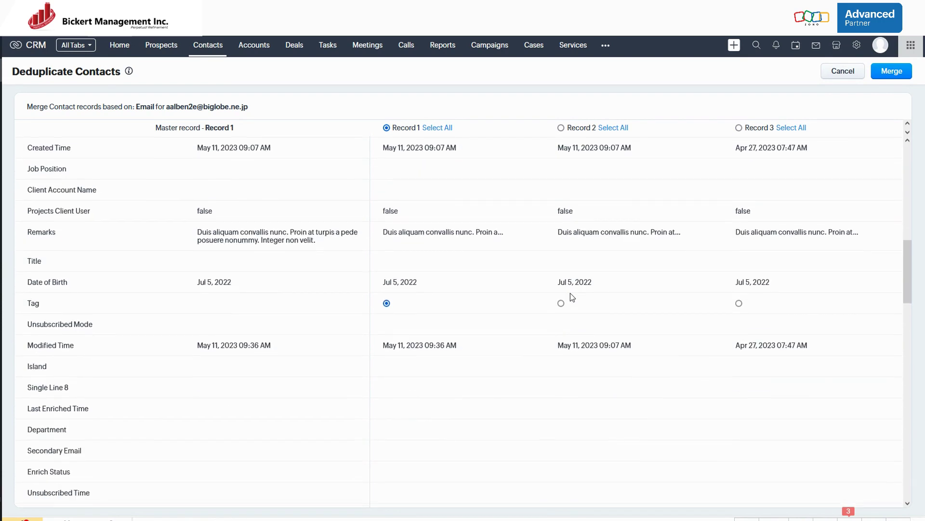
{"action": "scroll", "coordinate": [572, 295], "scroll_direction": "down", "scroll_amount": 5}
{"action": "left_click_drag", "start_coordinate": [907, 383], "coordinate": [907, 398]}
{"action": "scroll", "coordinate": [740, 316], "scroll_direction": "down", "scroll_amount": 7}
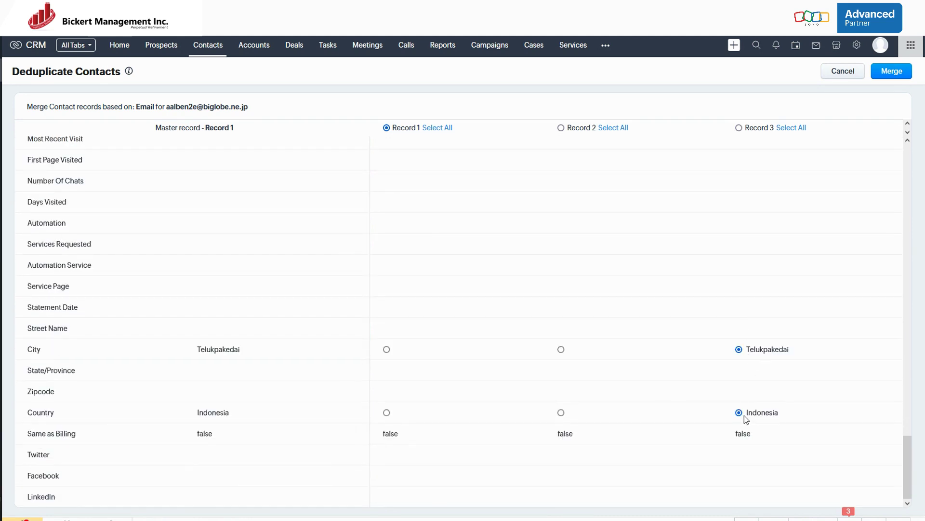
{"action": "left_click_drag", "start_coordinate": [904, 463], "coordinate": [916, 161]}
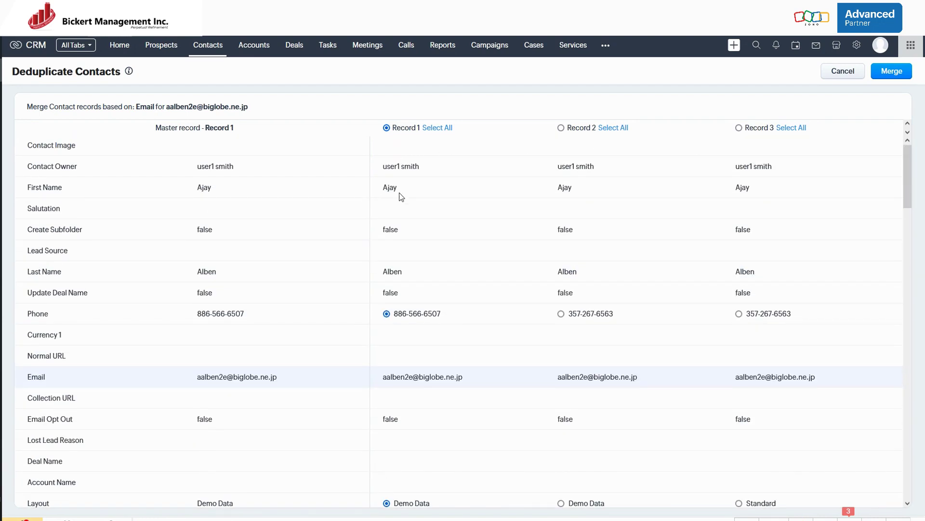
- Recheck the values chosen for the master record, including website and mailing street, and merge the three records into Record 1
{"action": "scroll", "coordinate": [407, 239], "scroll_direction": "down", "scroll_amount": 4}
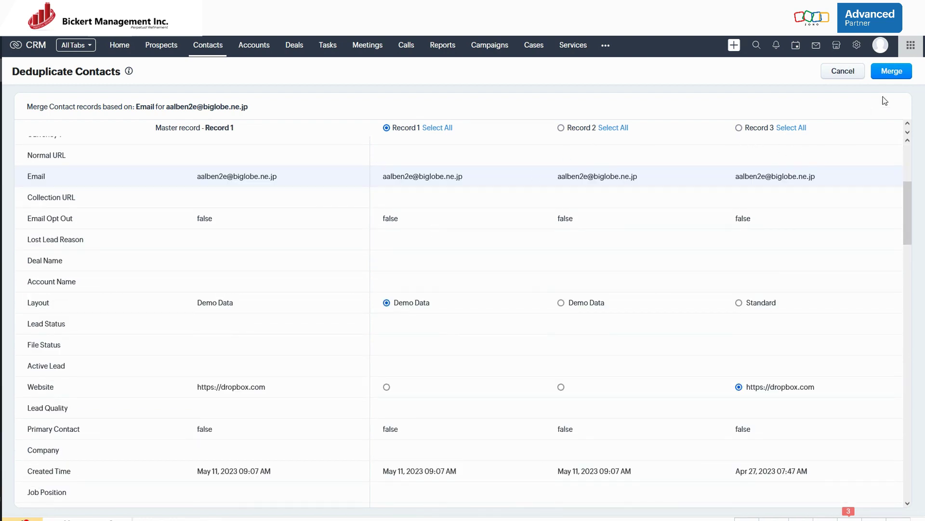
{"action": "scroll", "coordinate": [238, 166], "scroll_direction": "down", "scroll_amount": 12}
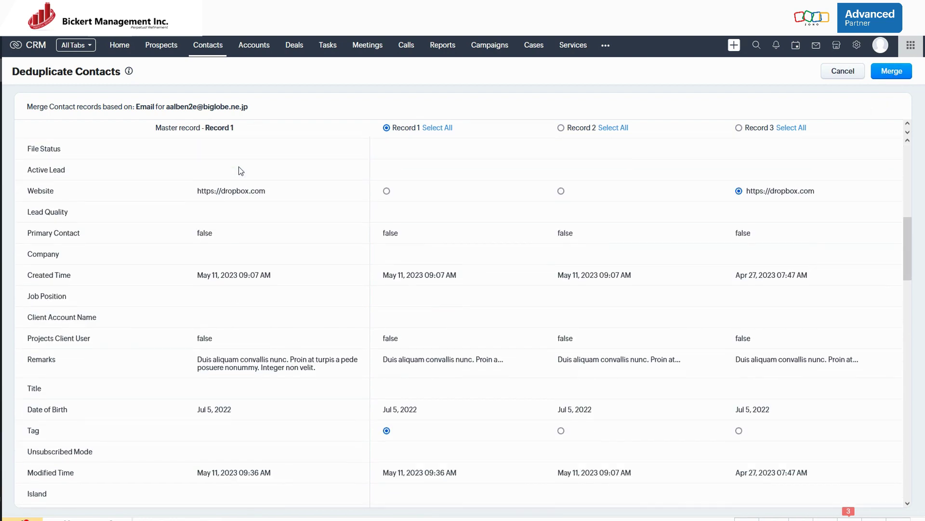
{"action": "scroll", "coordinate": [233, 192], "scroll_direction": "down", "scroll_amount": 10}
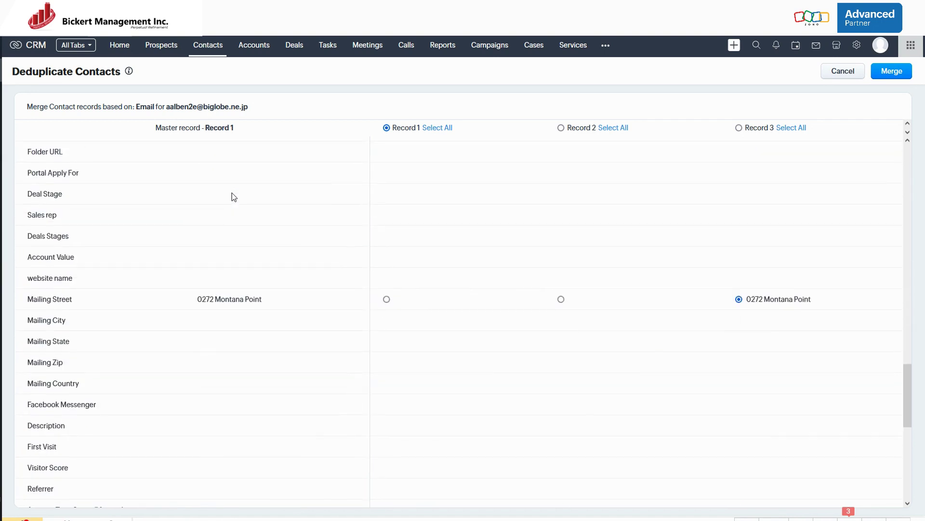
{"action": "scroll", "coordinate": [260, 299], "scroll_direction": "up", "scroll_amount": 15}
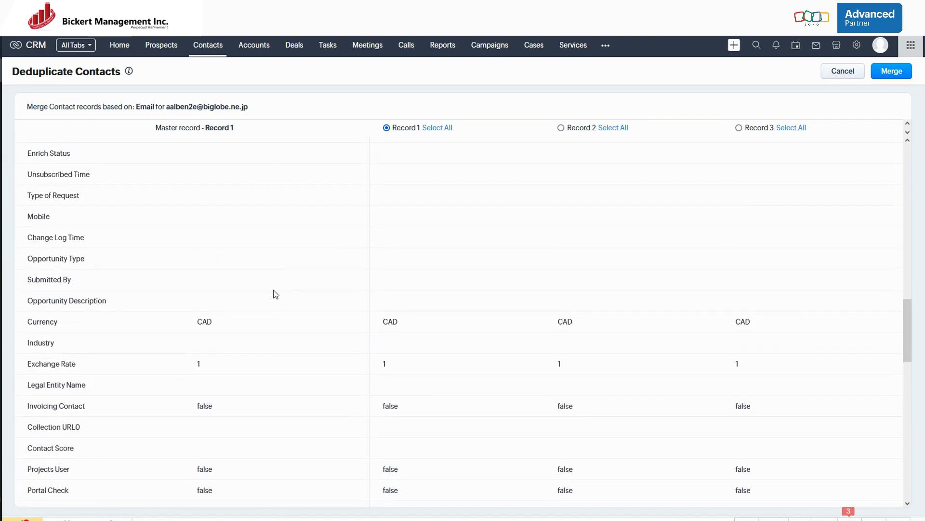
{"action": "scroll", "coordinate": [265, 314], "scroll_direction": "up", "scroll_amount": 3}
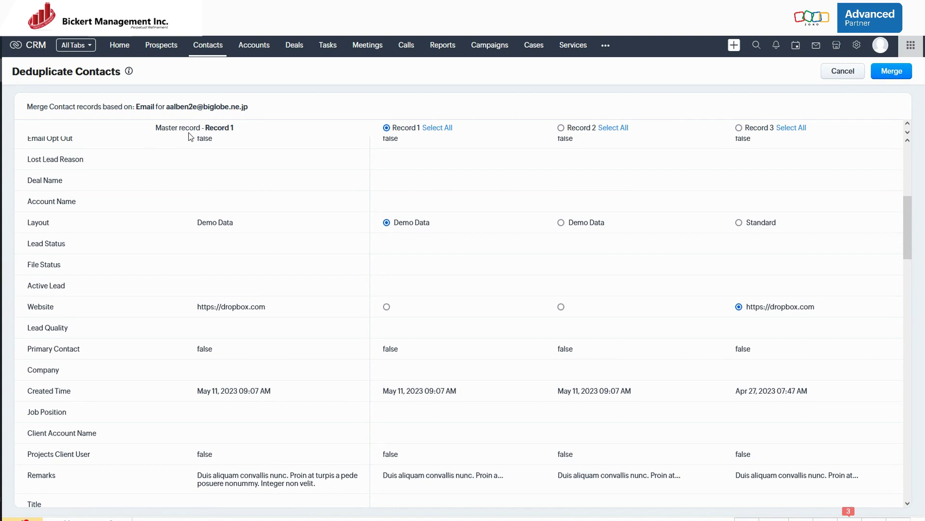
{"action": "scroll", "coordinate": [266, 151], "scroll_direction": "up", "scroll_amount": 6}
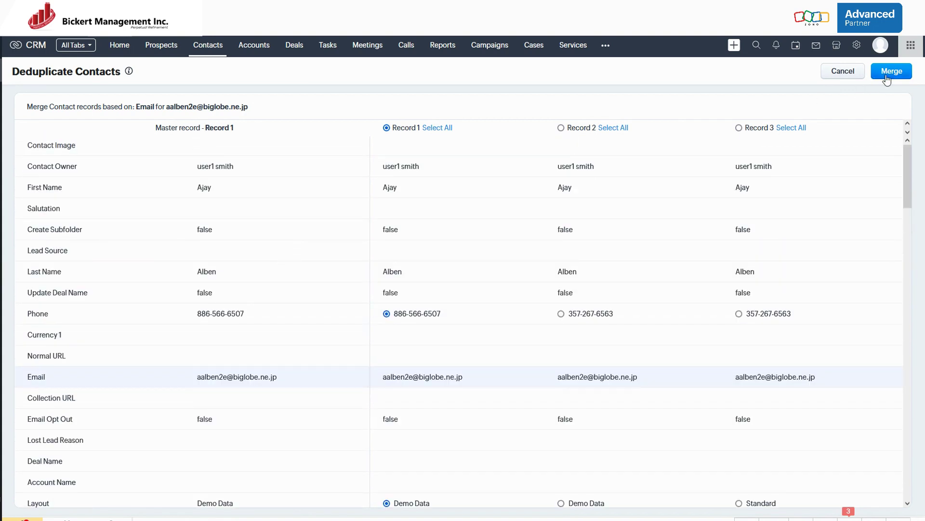
{"action": "left_click", "coordinate": [887, 73]}
{"action": "left_click", "coordinate": [558, 140]}
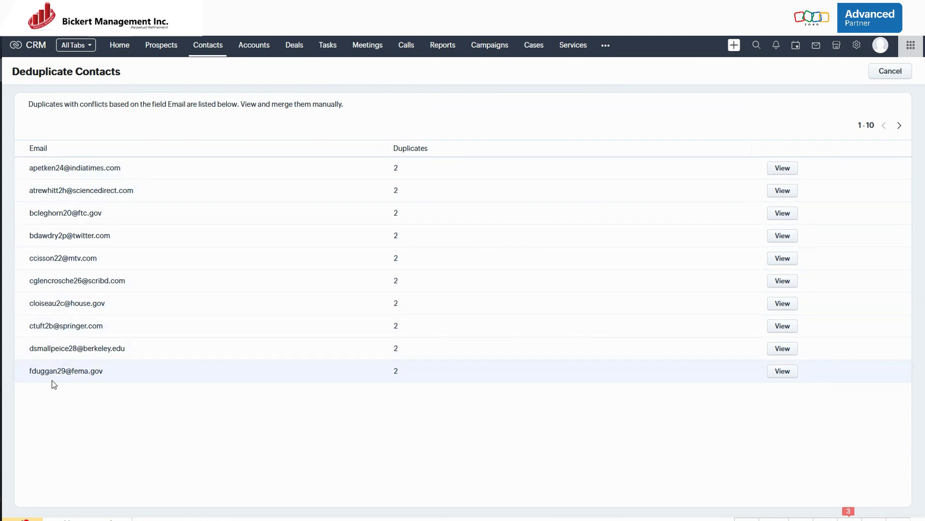
- View the first listed email's two duplicates side by side and return to the duplicates list without merging
{"action": "left_click", "coordinate": [784, 169]}
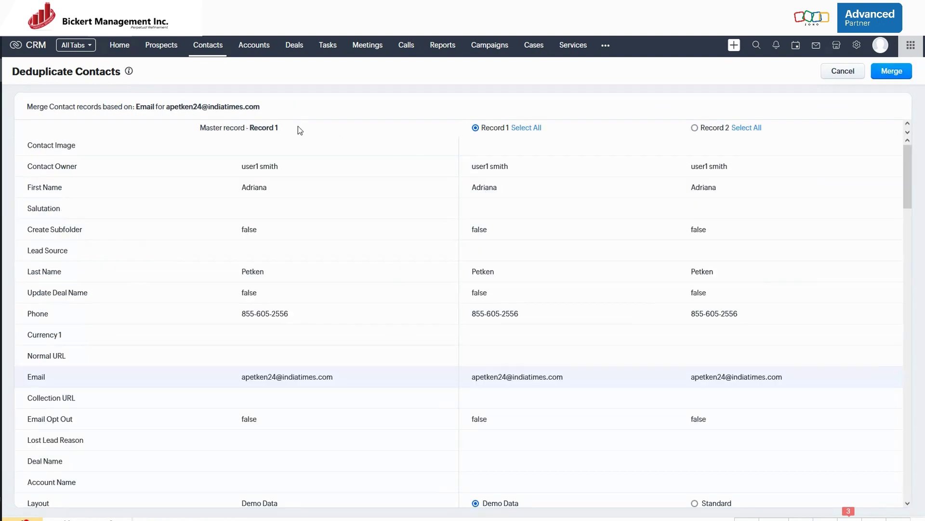
{"action": "left_click", "coordinate": [846, 72]}
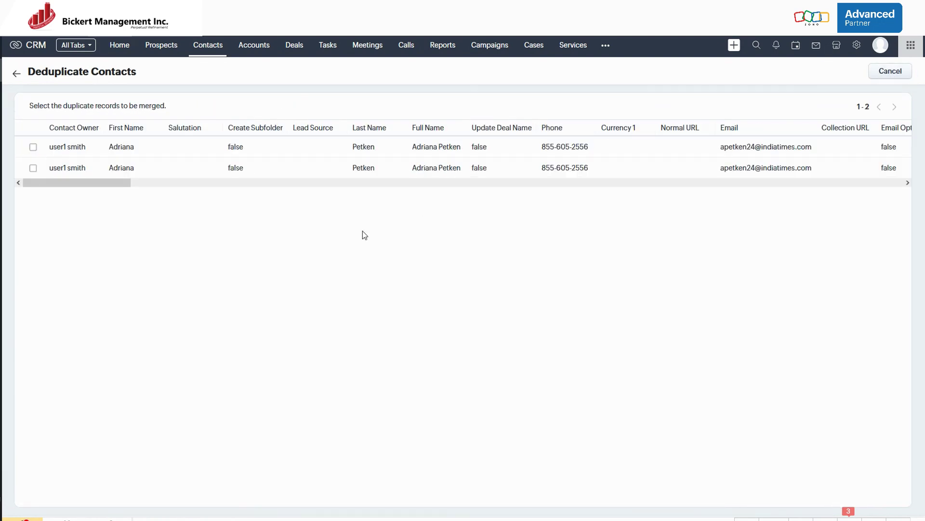
{"action": "left_click", "coordinate": [22, 77]}
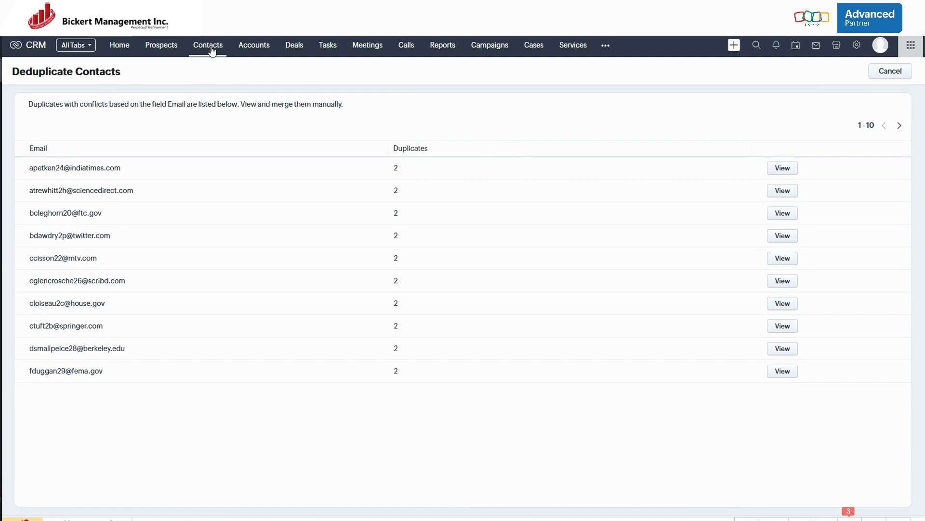
- Look for the deduplication command among the actions of the Prospects and Accounts modules
{"action": "left_click", "coordinate": [171, 54]}
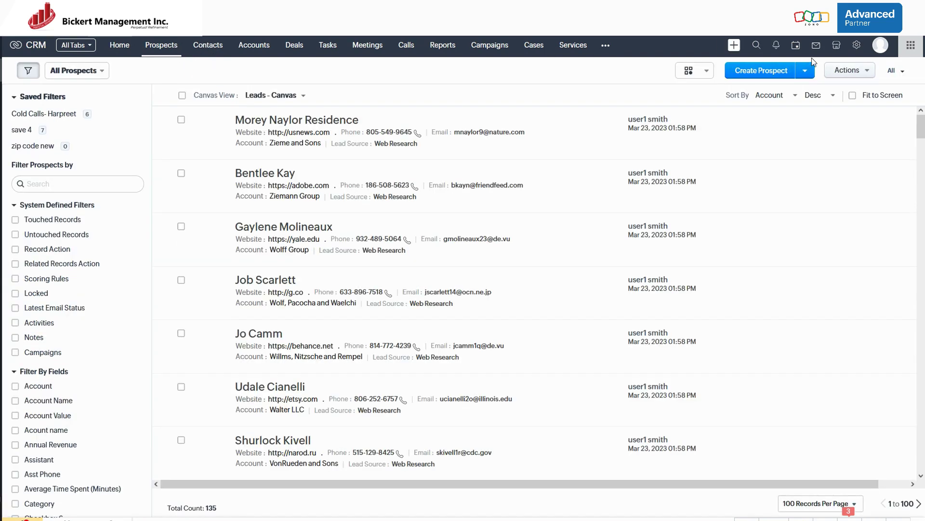
{"action": "left_click", "coordinate": [856, 73]}
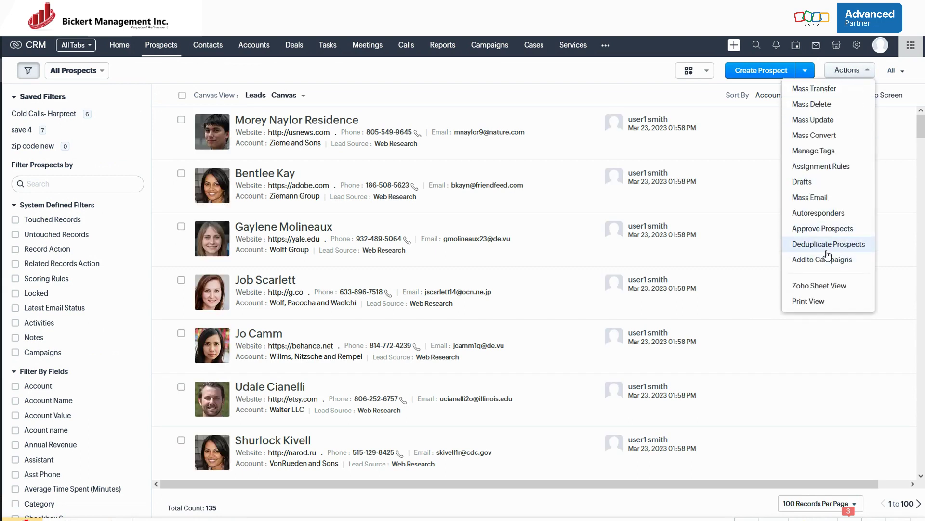
{"action": "left_click", "coordinate": [254, 47]}
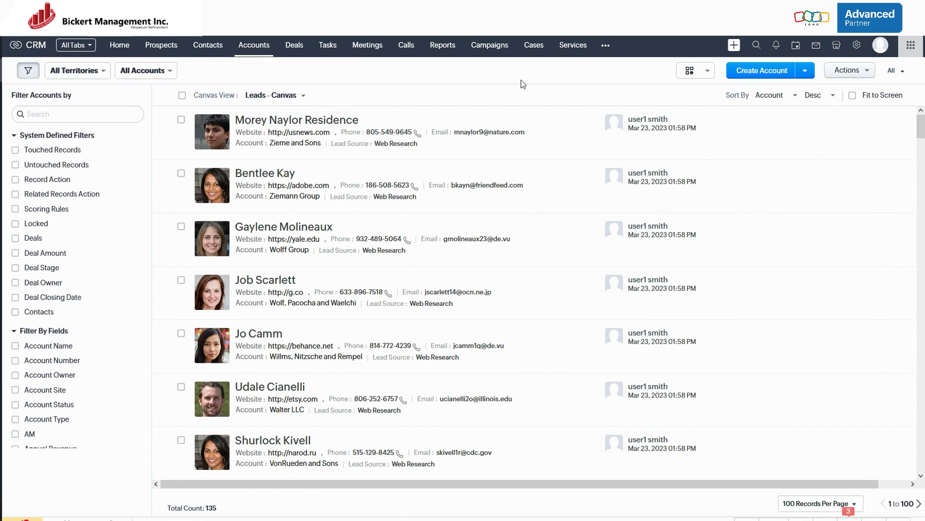
{"action": "left_click", "coordinate": [848, 70]}
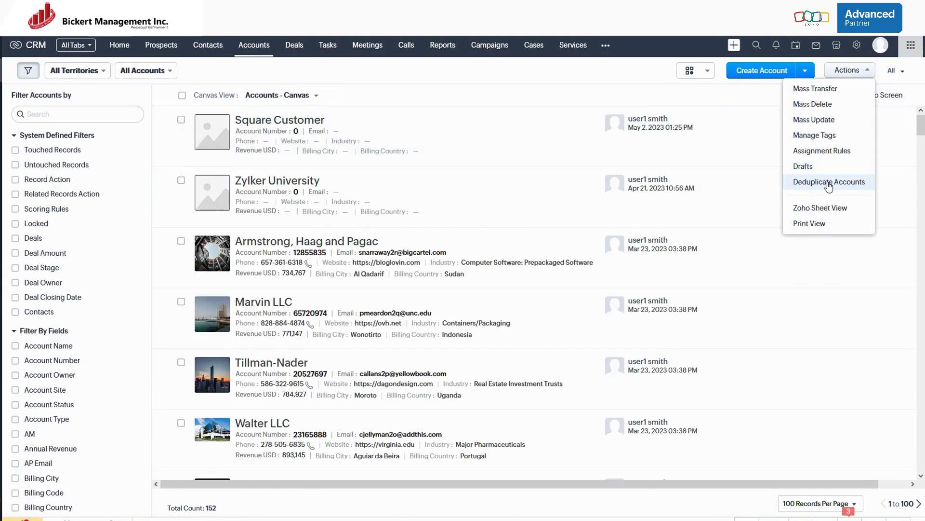
{"action": "left_click", "coordinate": [540, 84]}
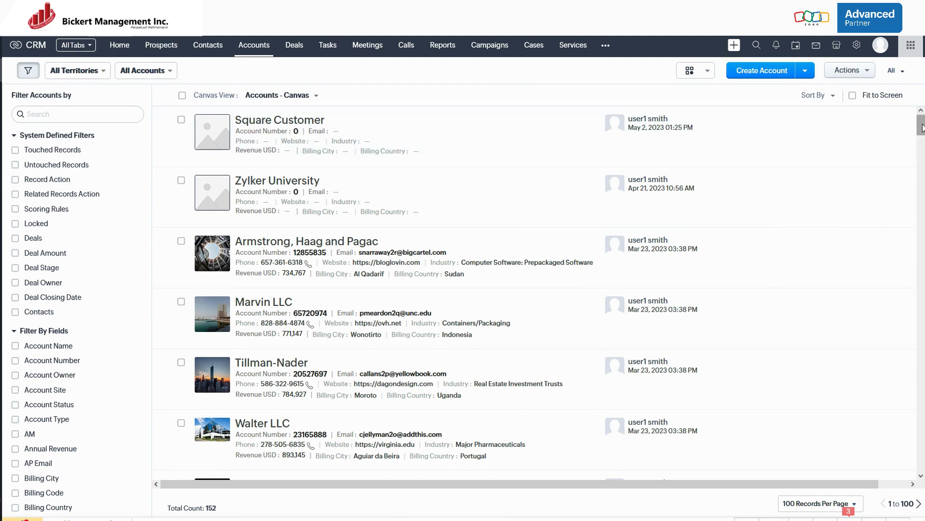
{"action": "scroll", "coordinate": [521, 212], "scroll_direction": "down", "scroll_amount": 3}
{"action": "scroll", "coordinate": [522, 212], "scroll_direction": "up", "scroll_amount": 3}
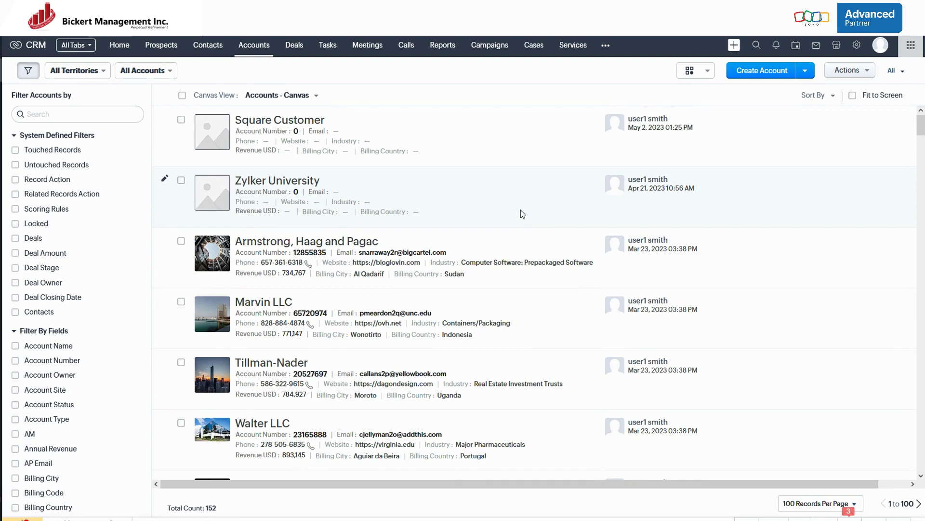